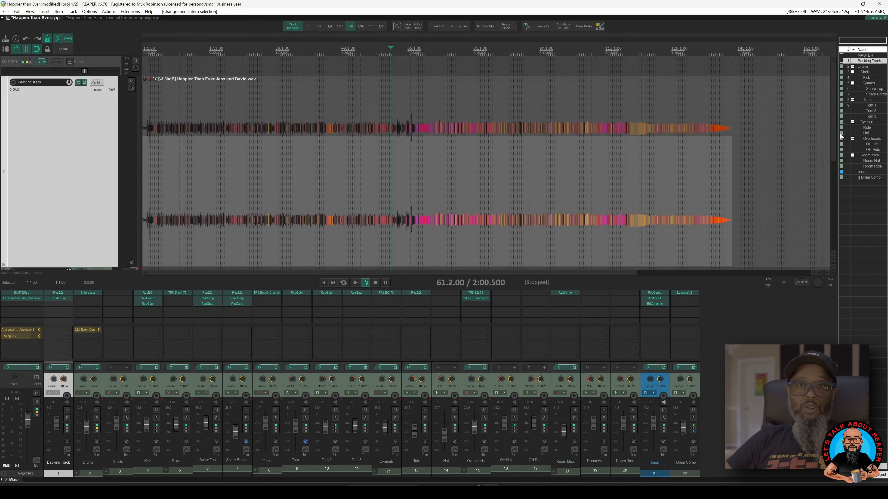
# Fine-tune the Drum Comp track's volume while the song plays, and stop playback
pyautogui.scroll(2, 798, 266)
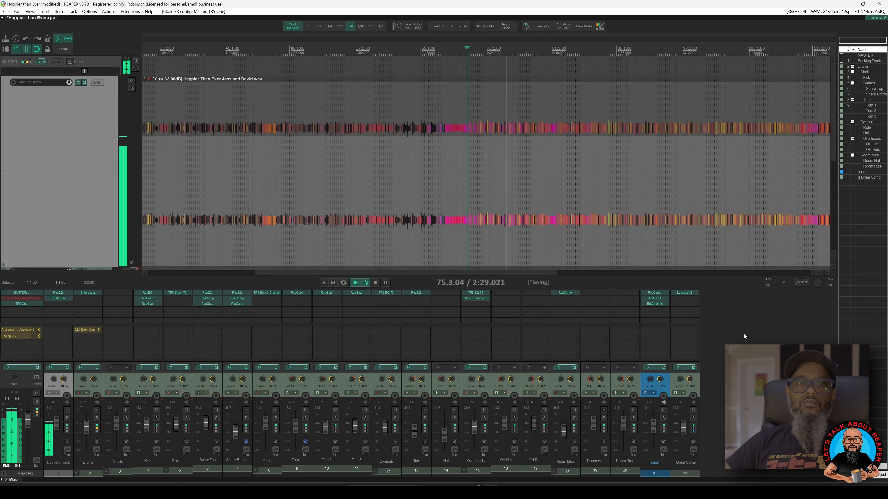
pyautogui.moveTo(685, 430)
pyautogui.moveTo(685, 430); pyautogui.dragTo(684, 428)
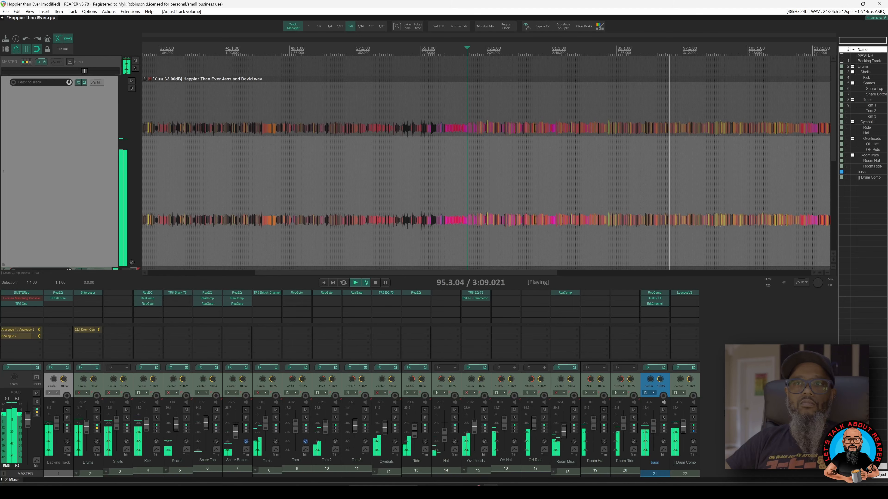
pyautogui.scroll(2, 681, 428)
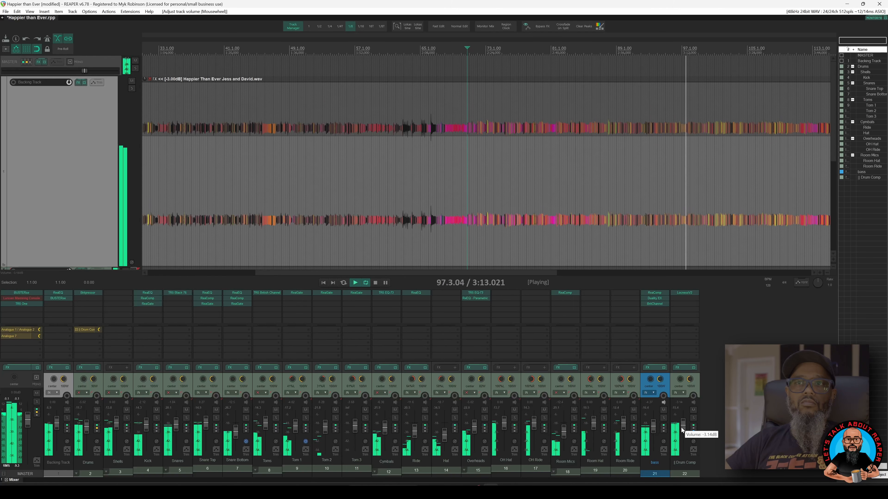
pyautogui.scroll(2, 682, 427)
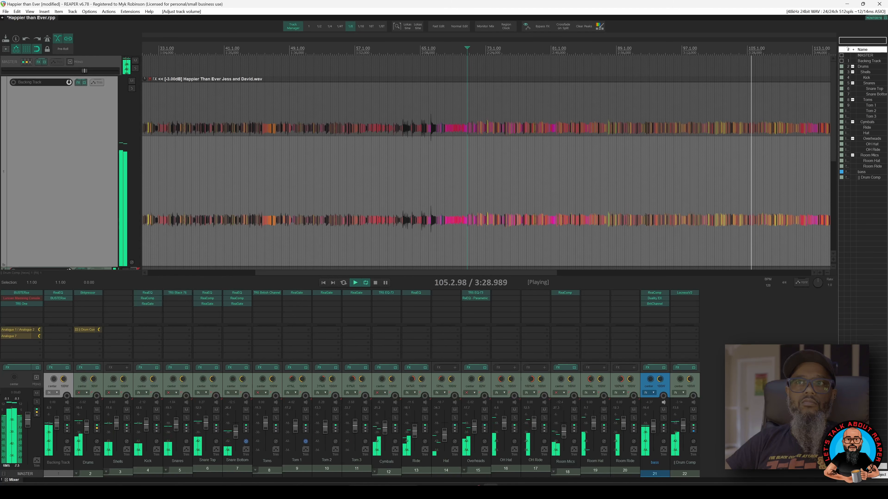
pyautogui.press('space')
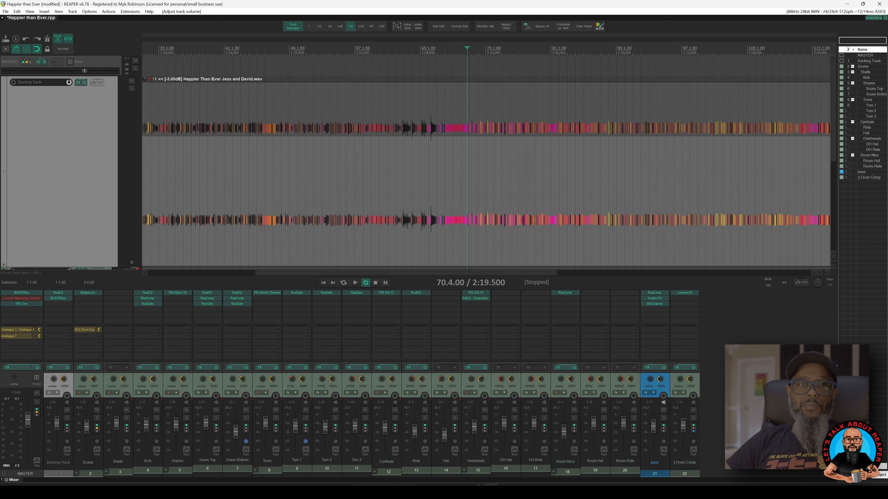
# Solo the Backing Track and hide the mixer
pyautogui.click(67, 419)
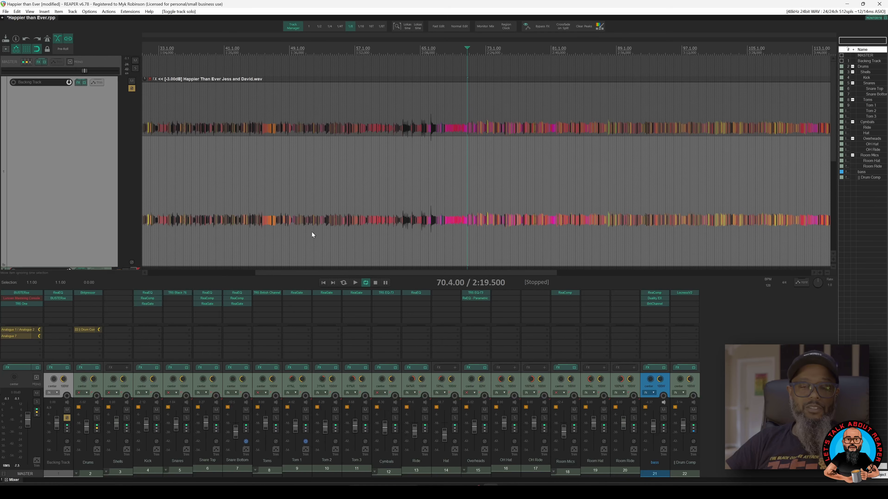
pyautogui.press('F7')
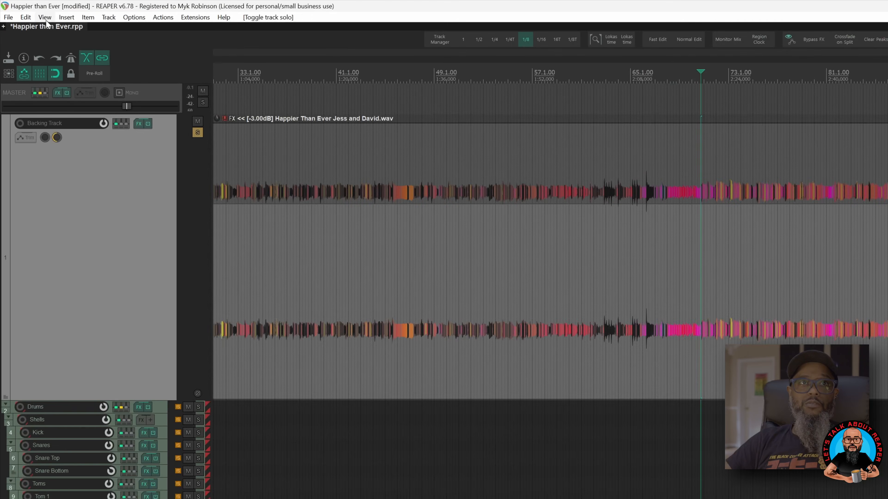
# Show the tempo envelope on the master track and enlarge the master track's height
pyautogui.click(30, 12)
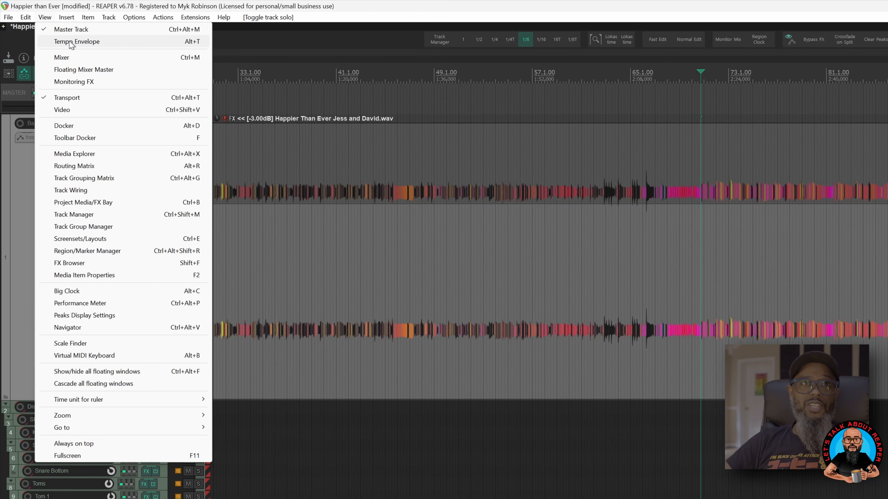
pyautogui.click(72, 43)
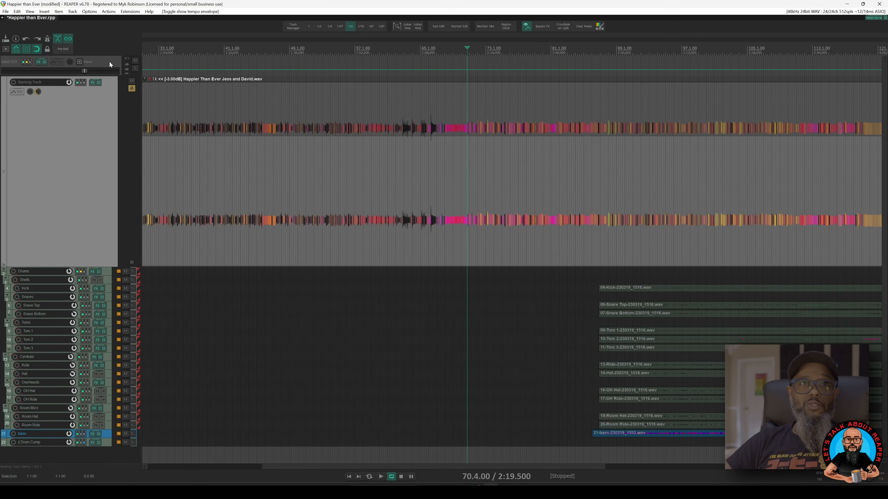
pyautogui.moveTo(112, 76); pyautogui.dragTo(117, 196)
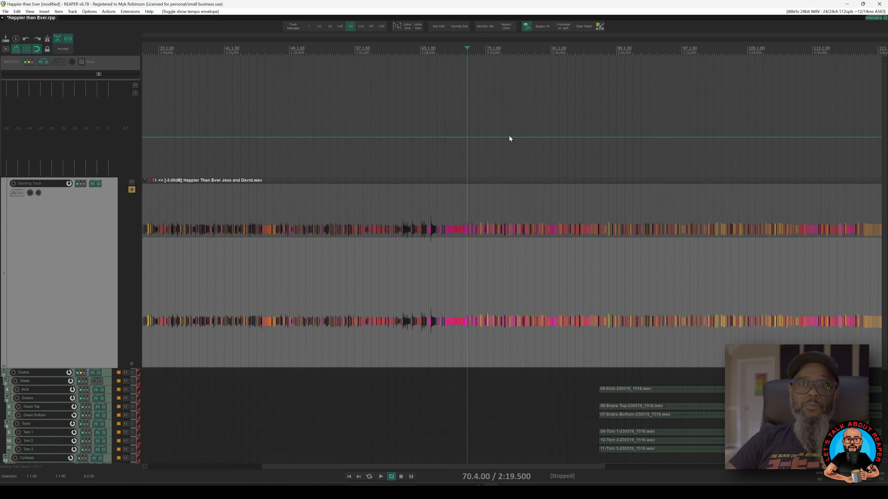
# Move the Happier Than Ever backing track item about one measure later on the timeline
pyautogui.scroll(-2, 509, 136)
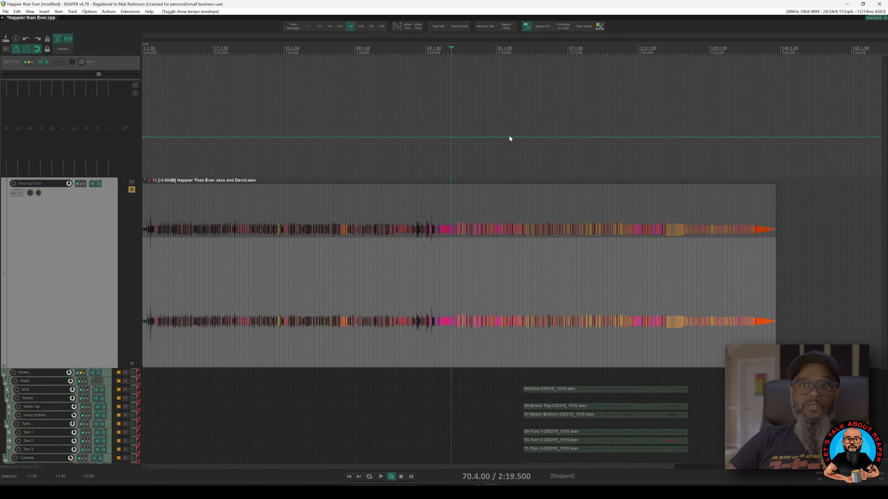
pyautogui.hotkey('ctrl', 'a')
pyautogui.moveTo(176, 197); pyautogui.dragTo(181, 196)
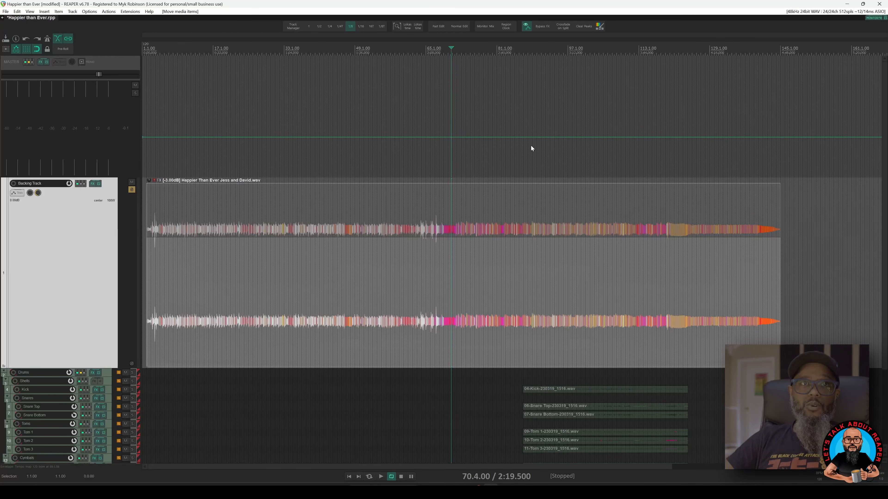
# Set the project's timebase for items, envelopes and markers to Time in the project settings
pyautogui.rightClick(50, 18)
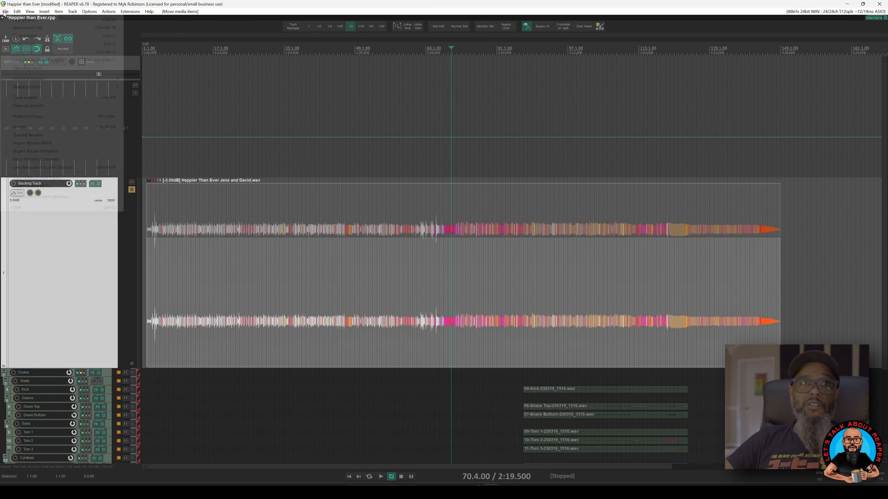
pyautogui.click(41, 116)
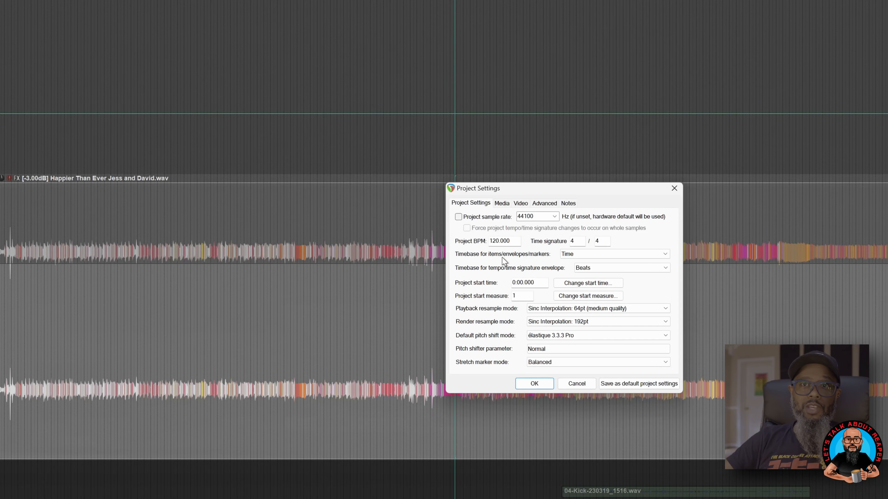
pyautogui.click(580, 257)
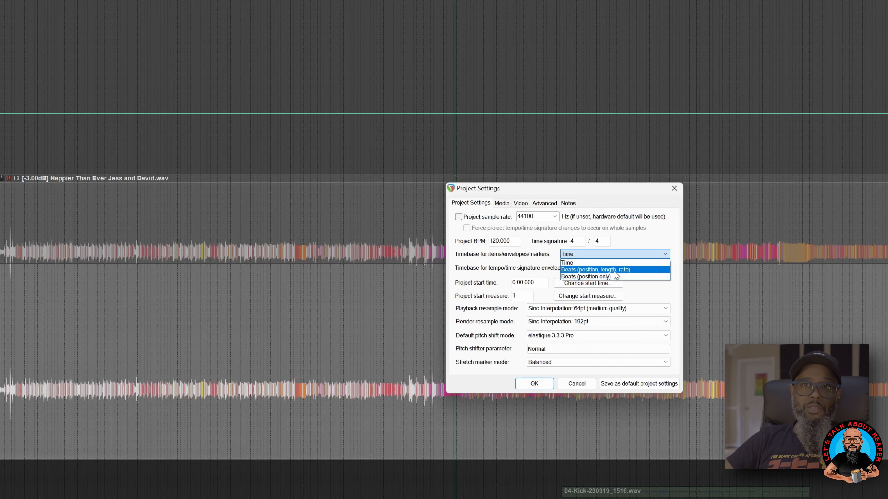
pyautogui.click(584, 259)
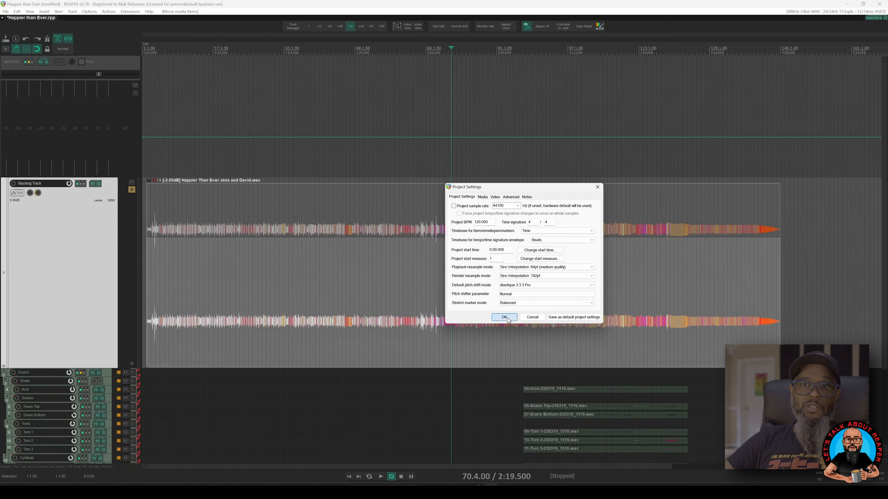
pyautogui.click(540, 384)
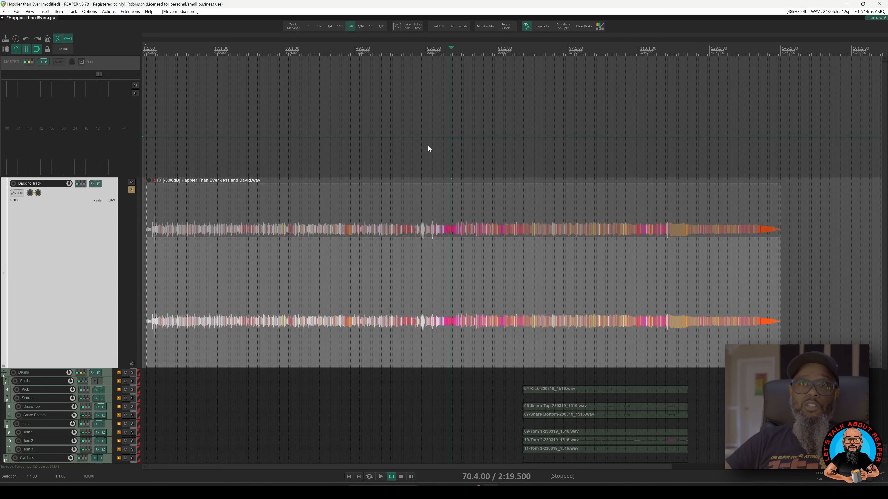
# Place the edit cursor at 61.1.00 and audition the backing track from there
pyautogui.scroll(8, 425, 64)
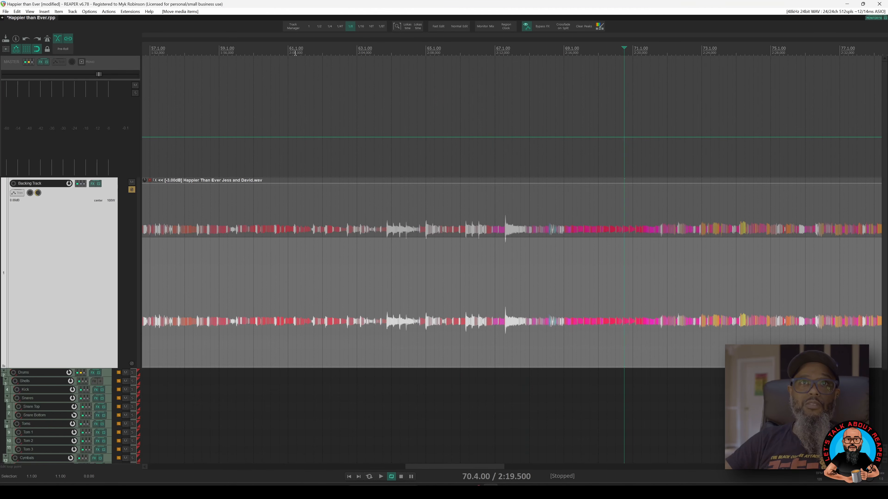
pyautogui.click(288, 50)
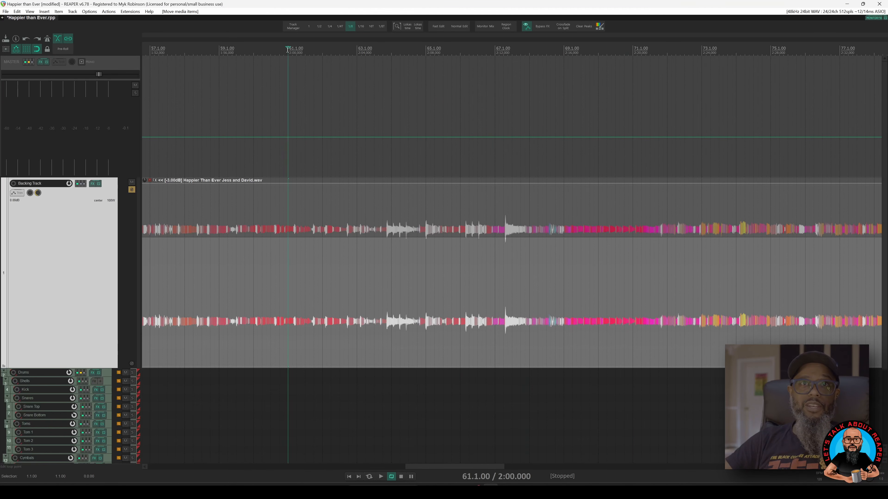
pyautogui.press('space')
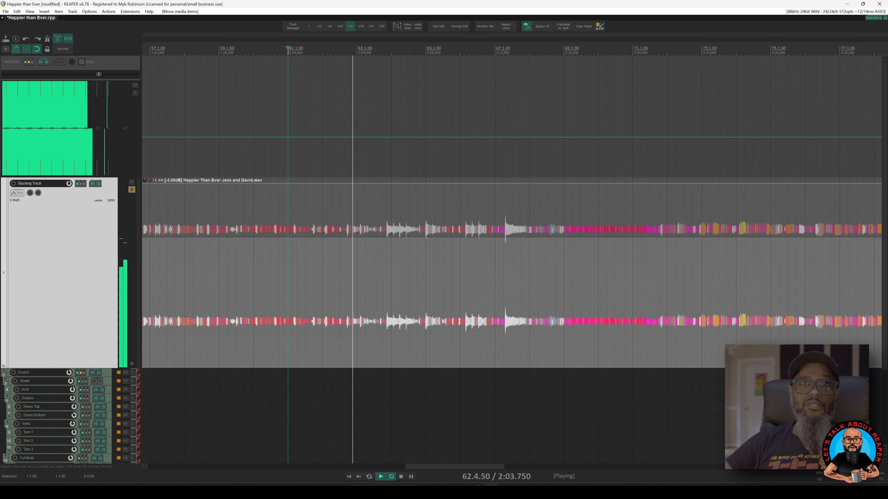
pyautogui.press('space')
# Insert a tempo/time signature change marker at 61.1.00 with a tempo of 73 BPM and a 6/8 time signature
pyautogui.scroll(4, 323, 54)
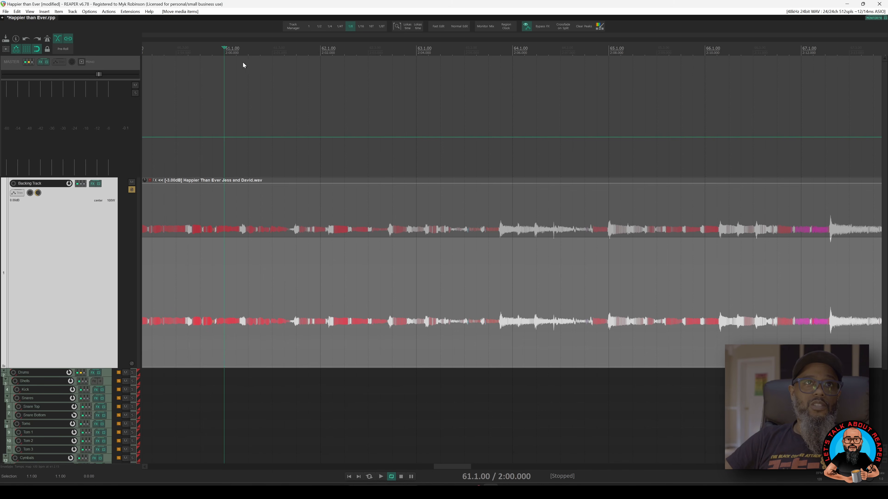
pyautogui.click(47, 11)
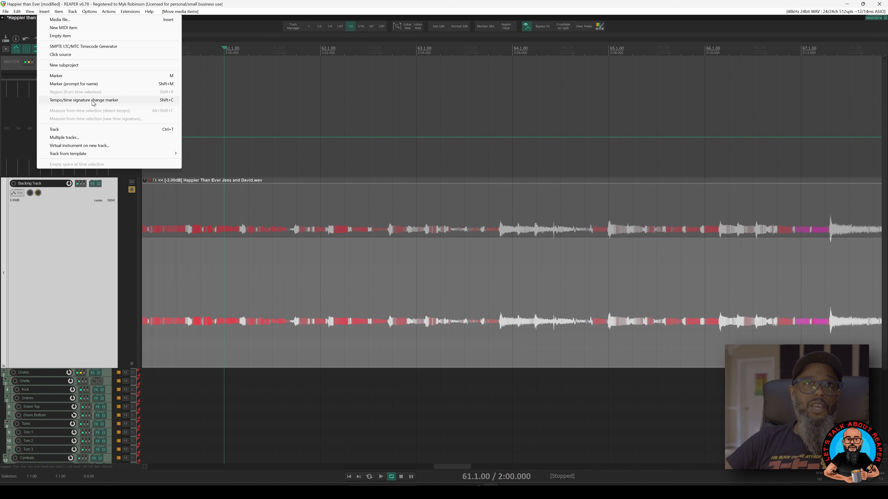
pyautogui.click(104, 100)
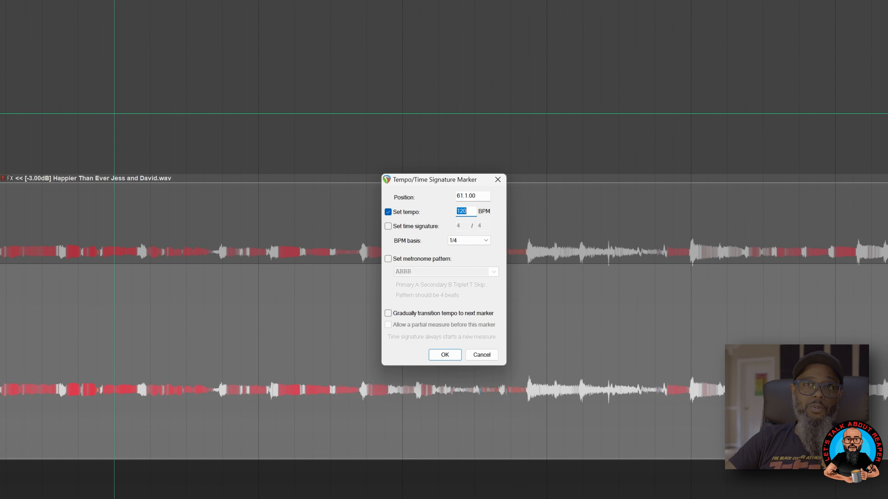
pyautogui.write('73')
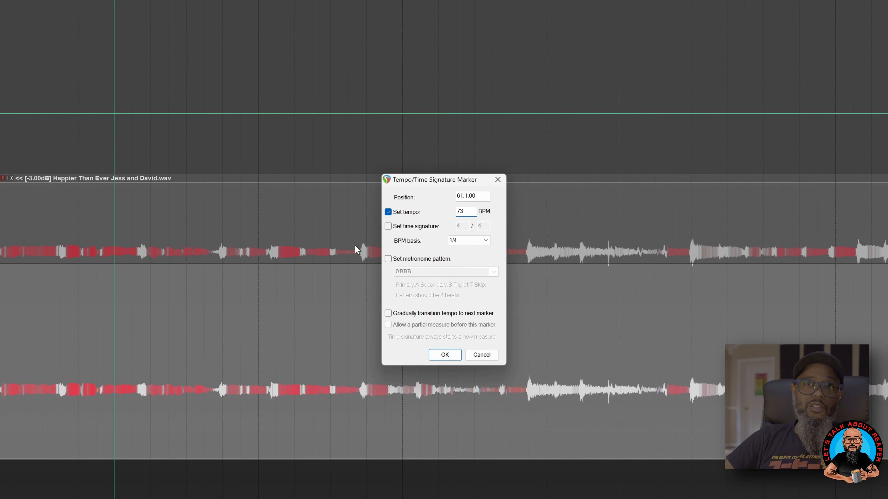
pyautogui.click(388, 227)
pyautogui.doubleClick(462, 228)
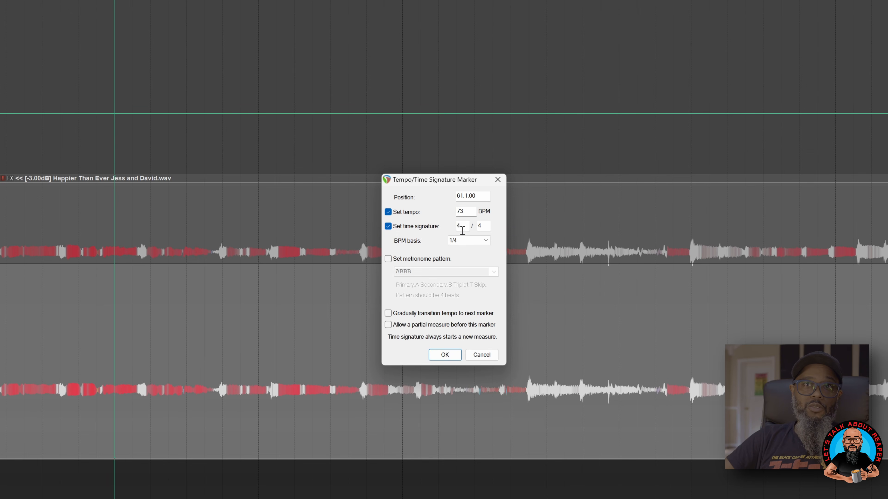
pyautogui.write('6')
pyautogui.press('Tab')
pyautogui.write('8')
pyautogui.press('Tab')
pyautogui.click(446, 355)
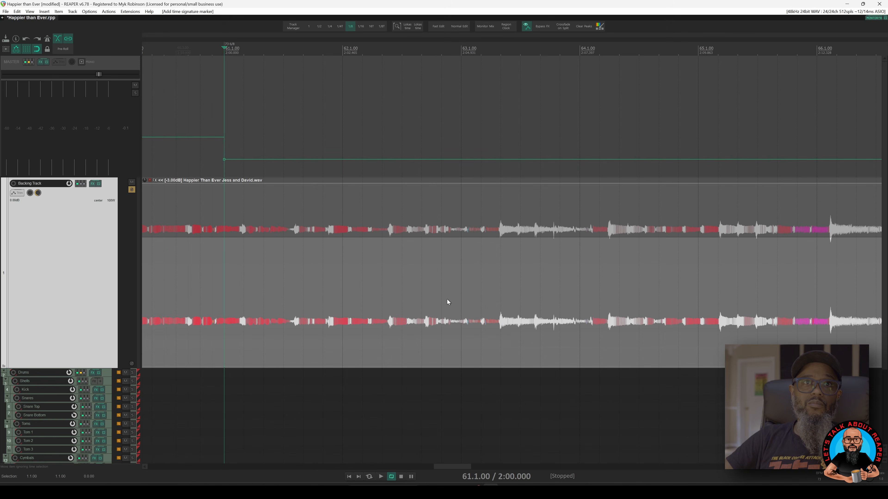
# Enable the metronome with the beat pattern BBBBBB and a secondary beat gain of -3.63 dB
pyautogui.rightClick(48, 41)
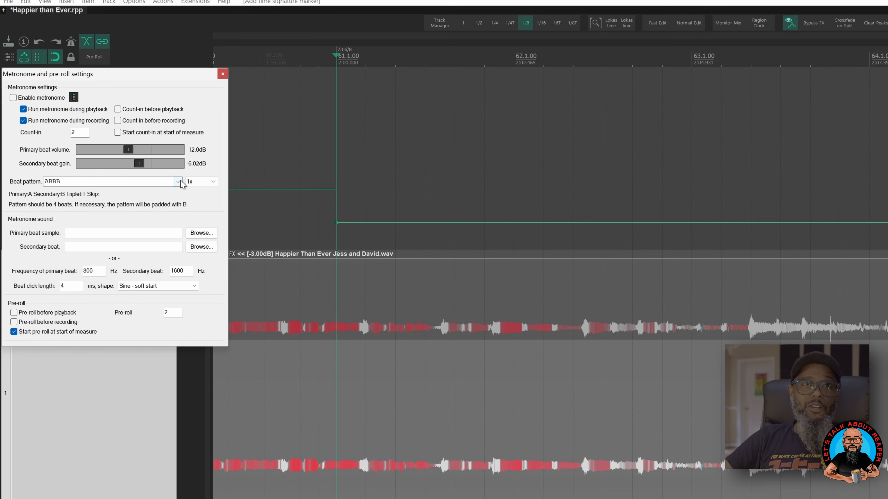
pyautogui.click(178, 182)
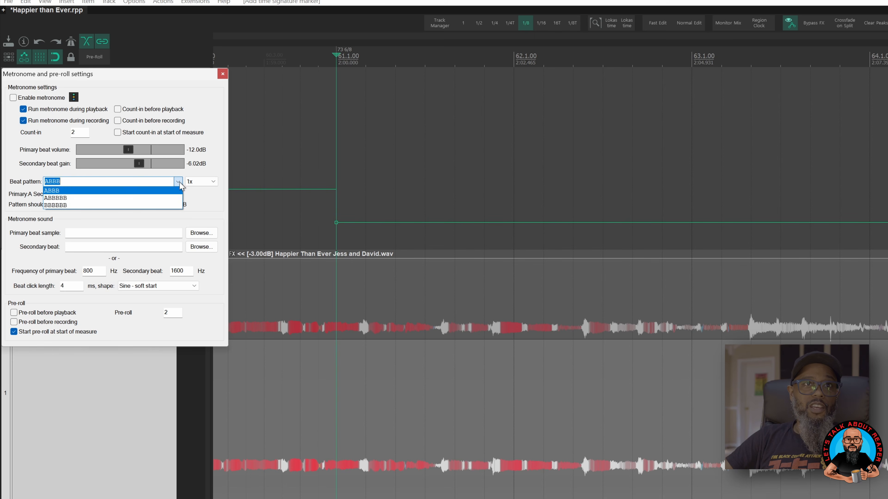
pyautogui.click(144, 205)
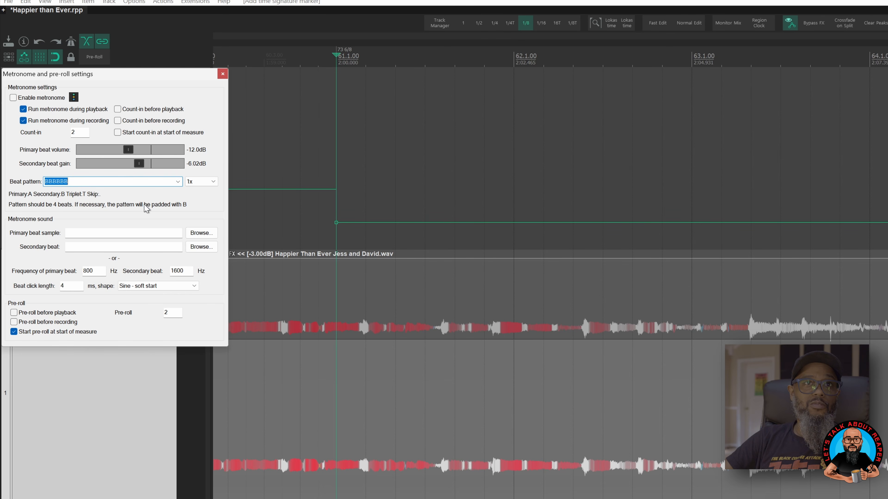
pyautogui.moveTo(135, 164); pyautogui.dragTo(139, 165)
pyautogui.click(28, 98)
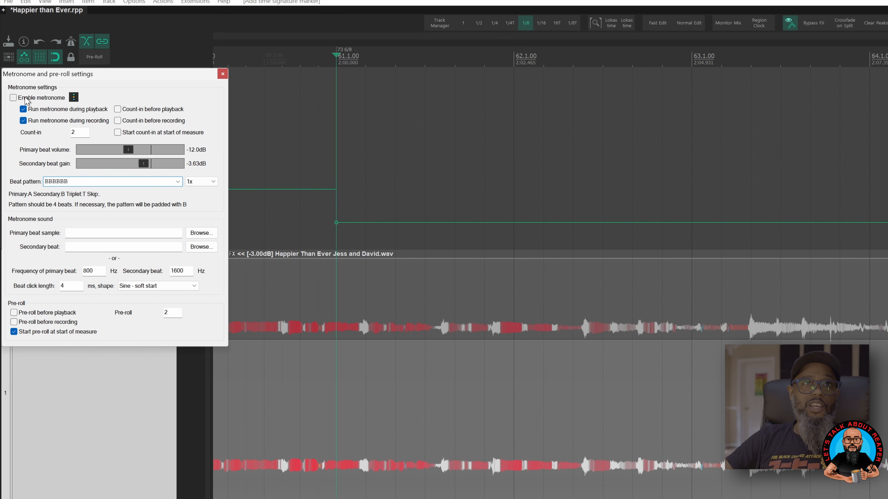
pyautogui.click(223, 75)
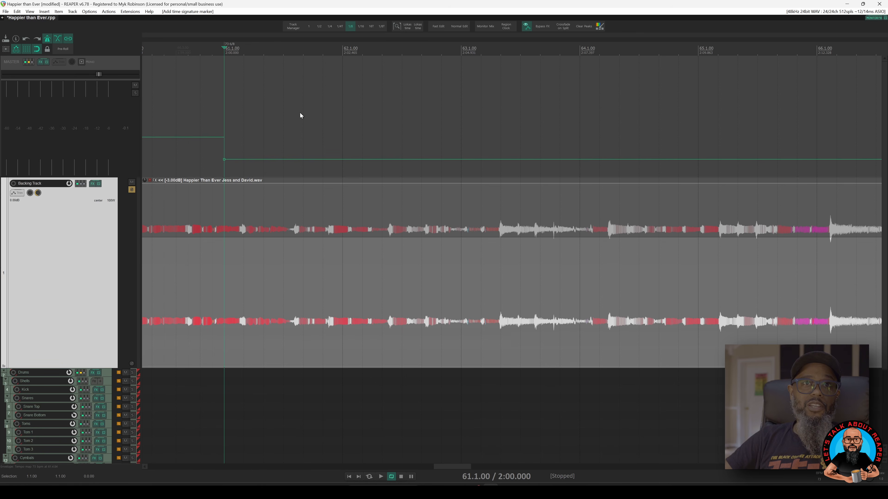
# Audition the backing track with the metronome several times from 61.1.00 to compare the beat with the song
pyautogui.press('space')
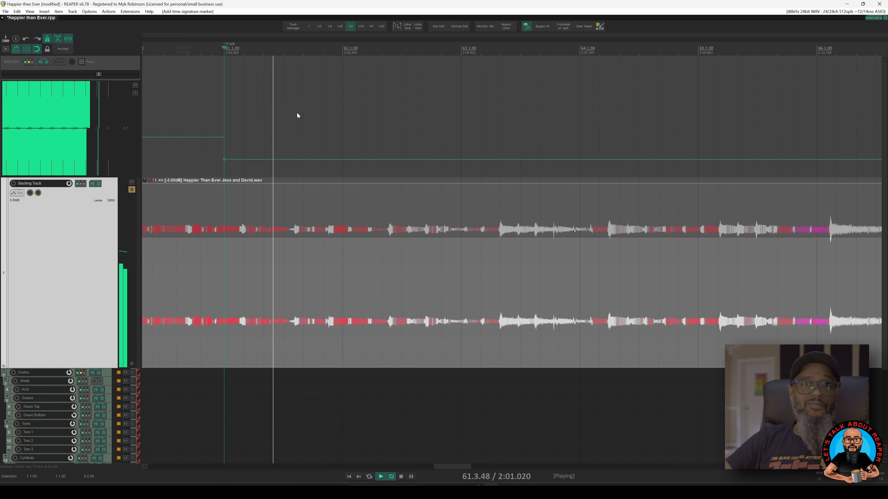
pyautogui.press('space')
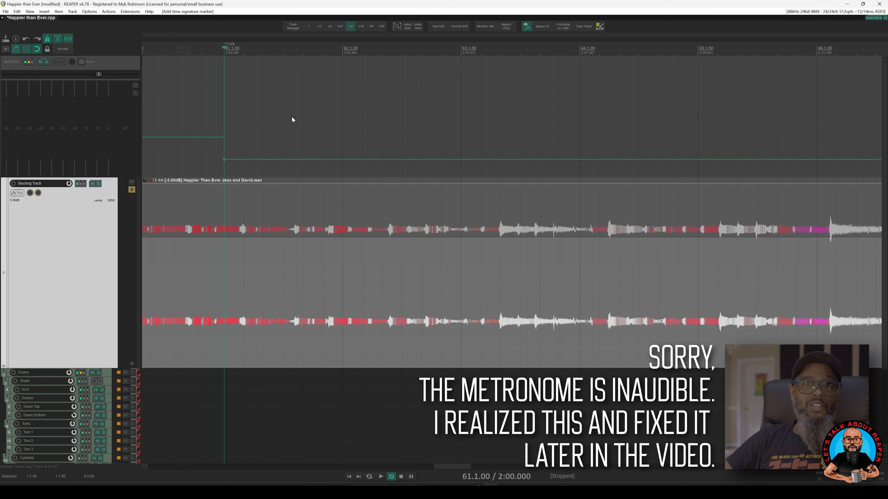
pyautogui.press('space')
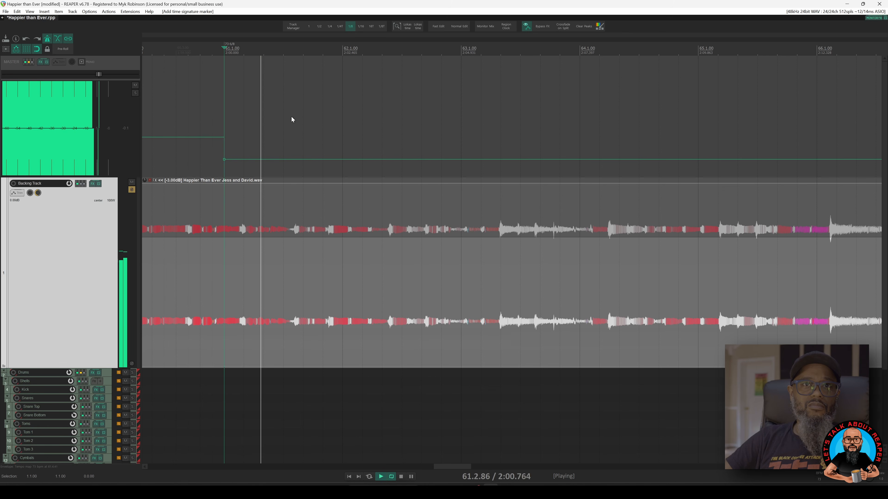
pyautogui.press('space')
pyautogui.press('space')
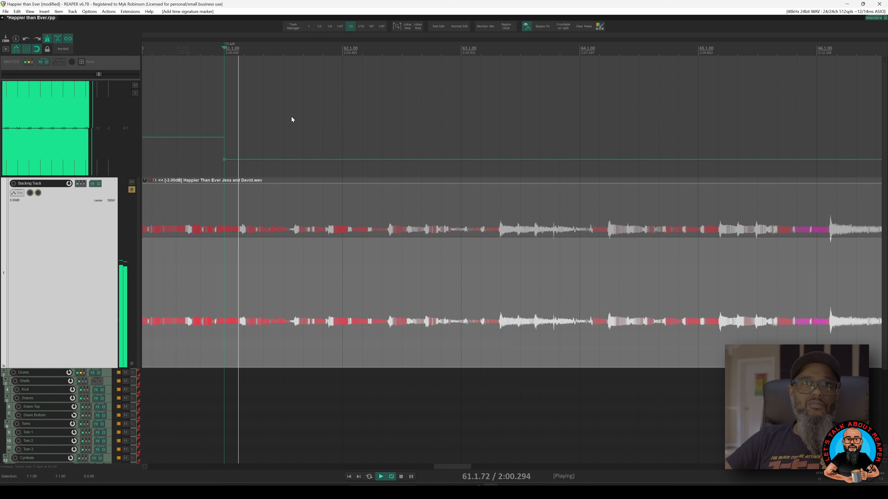
pyautogui.press('space')
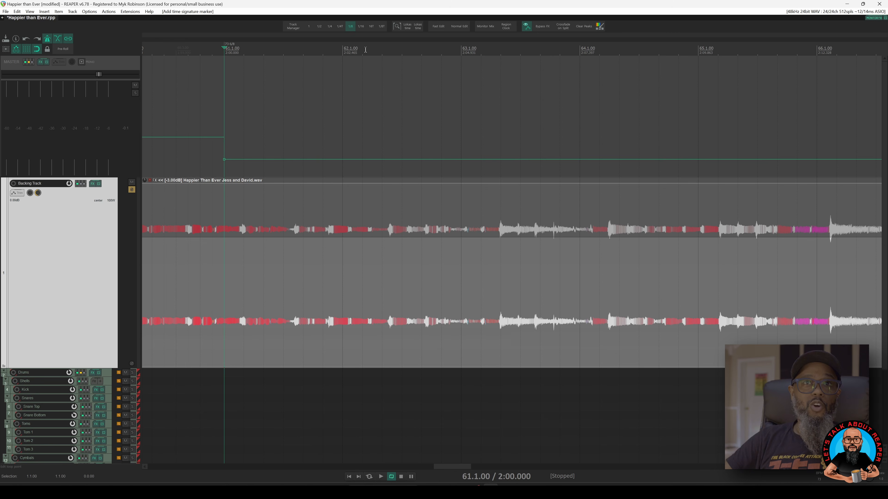
# Move the measure 61 tempo marker to about 2:01.6 and audition the backing track from shortly before it
pyautogui.click(229, 45)
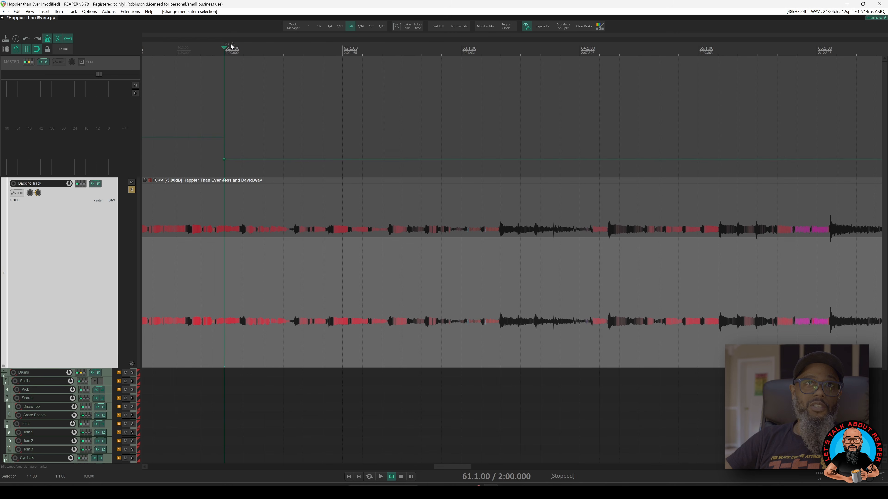
pyautogui.moveTo(230, 46)
pyautogui.mouseDown()
pyautogui.moveTo(312, 44)
pyautogui.moveTo(301, 89)
pyautogui.mouseUp()
pyautogui.scroll(3, 301, 87)
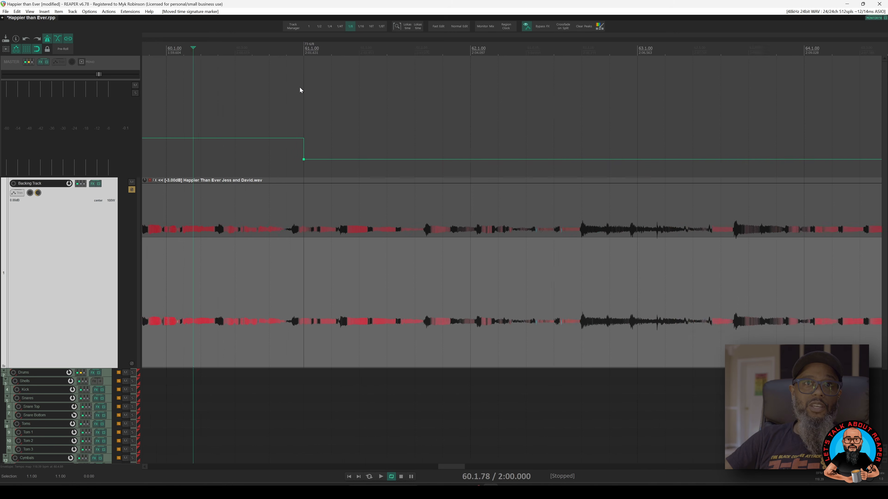
pyautogui.click(167, 47)
pyautogui.press('space')
pyautogui.press('space')
pyautogui.press('space')
pyautogui.press('space')
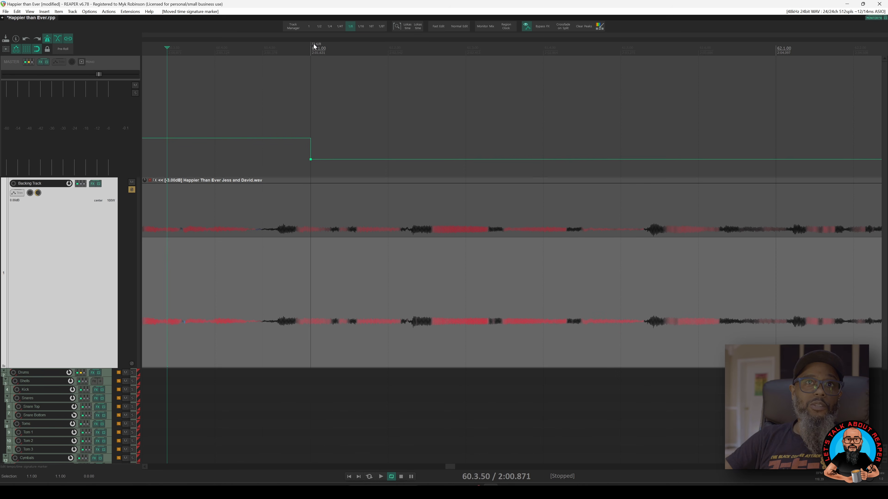
# Move the measure 61 tempo marker back to the transient at about 2:01.5 and audition the passage around it
pyautogui.moveTo(313, 44); pyautogui.dragTo(281, 50)
pyautogui.press('space')
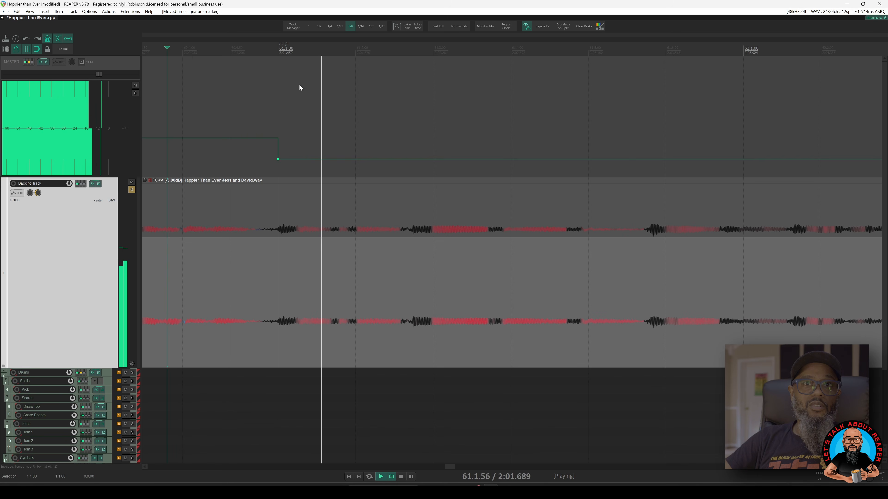
pyautogui.press('space')
pyautogui.press('space')
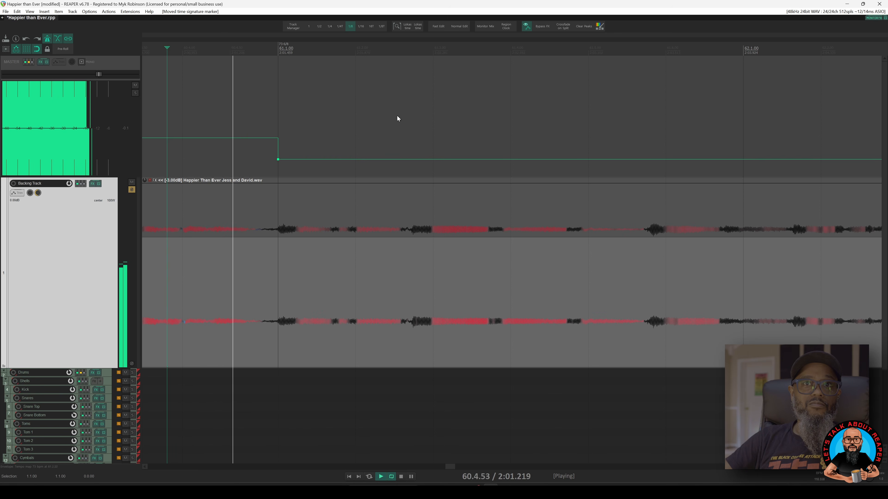
pyautogui.press('space')
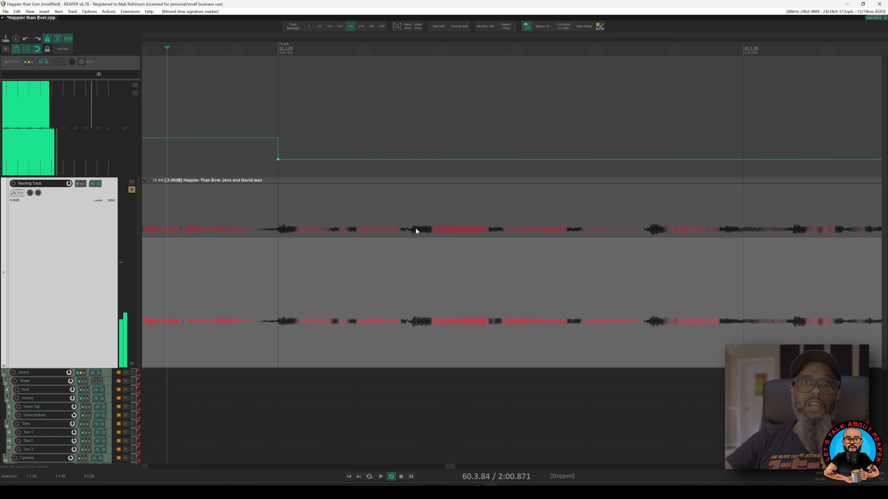
# Move the measure 61 tempo marker onto the next strong transient at 2:02.167 and audition through measure 62
pyautogui.moveTo(280, 44)
pyautogui.mouseDown()
pyautogui.moveTo(421, 50)
pyautogui.moveTo(413, 54)
pyautogui.mouseUp()
pyautogui.scroll(-4, 431, 88)
pyautogui.press('space')
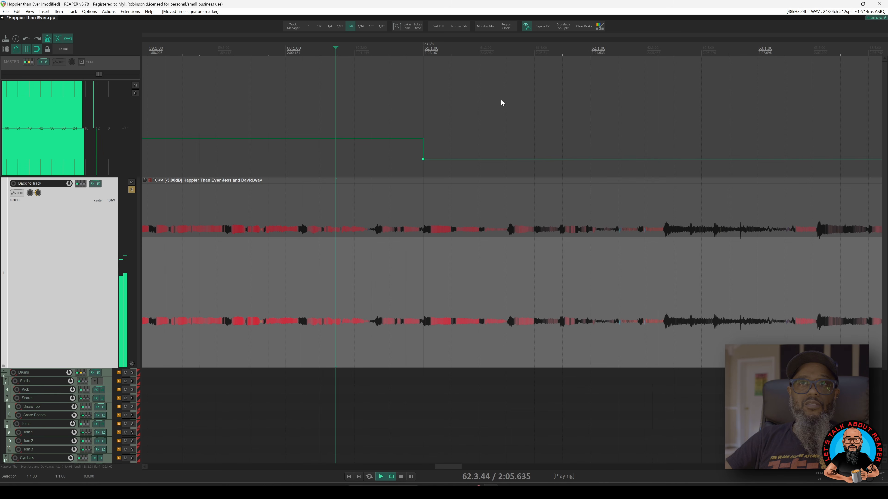
pyautogui.press('space')
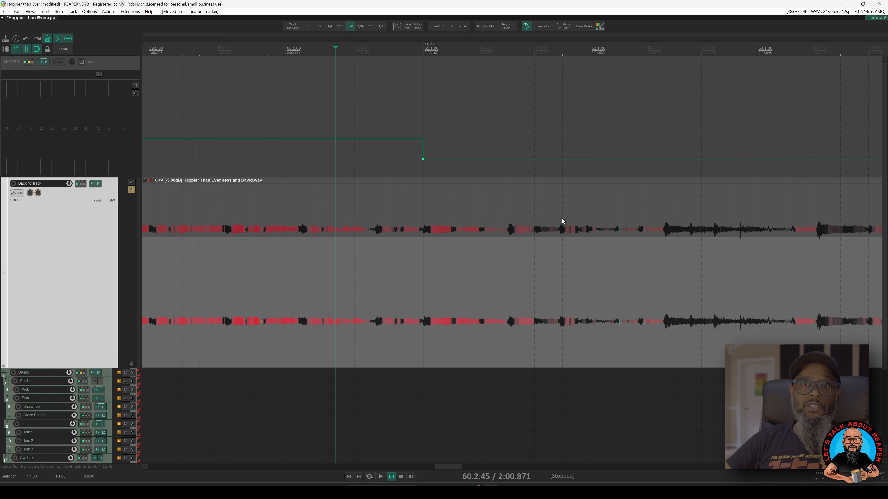
# Set the tempo envelope's display range to a minimum of 65 bpm and a maximum of 150 bpm
pyautogui.rightClick(528, 160)
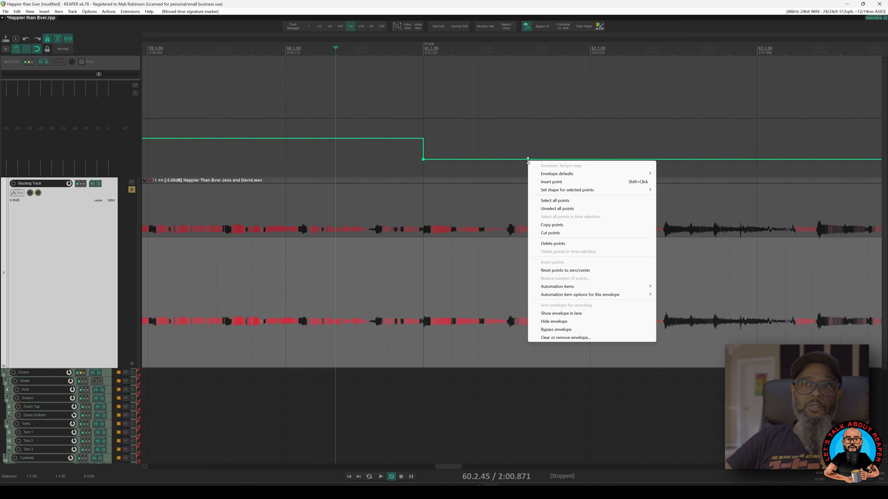
pyautogui.moveTo(547, 176)
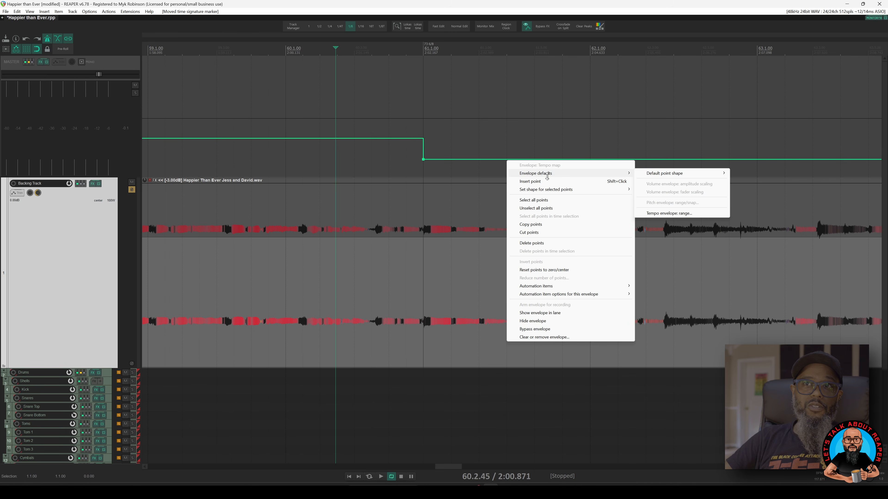
pyautogui.click(691, 214)
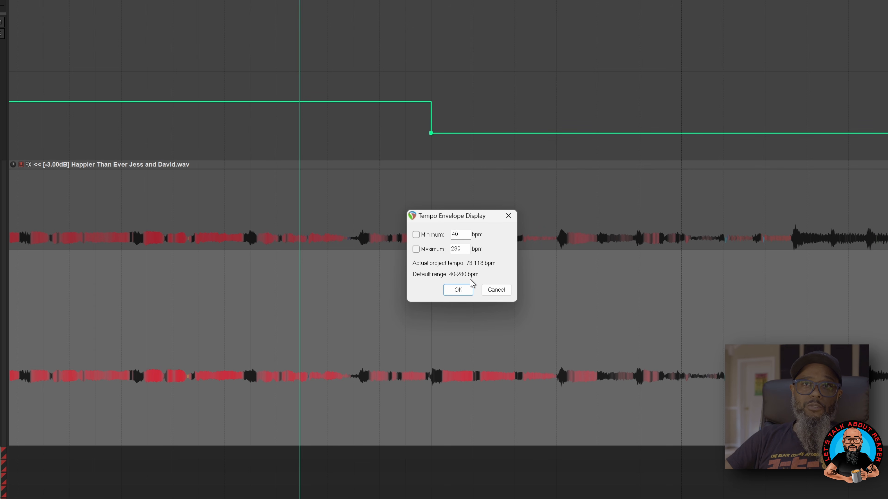
pyautogui.click(416, 235)
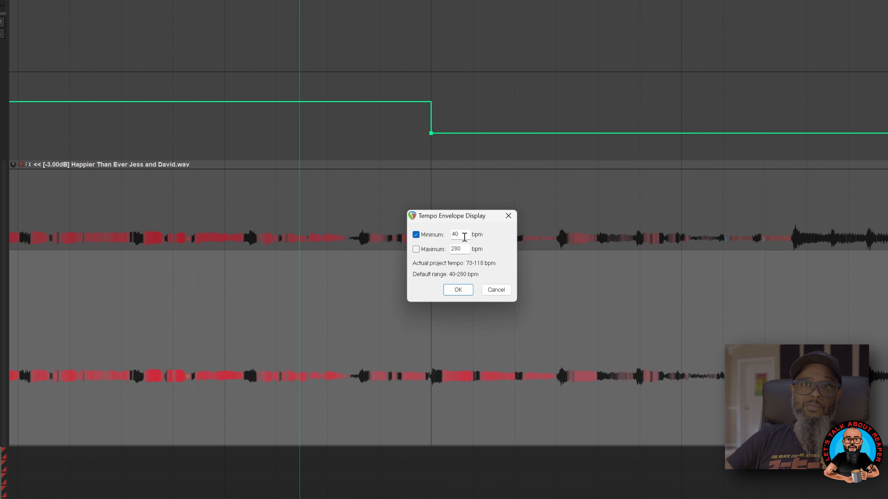
pyautogui.doubleClick(468, 236)
pyautogui.write('65')
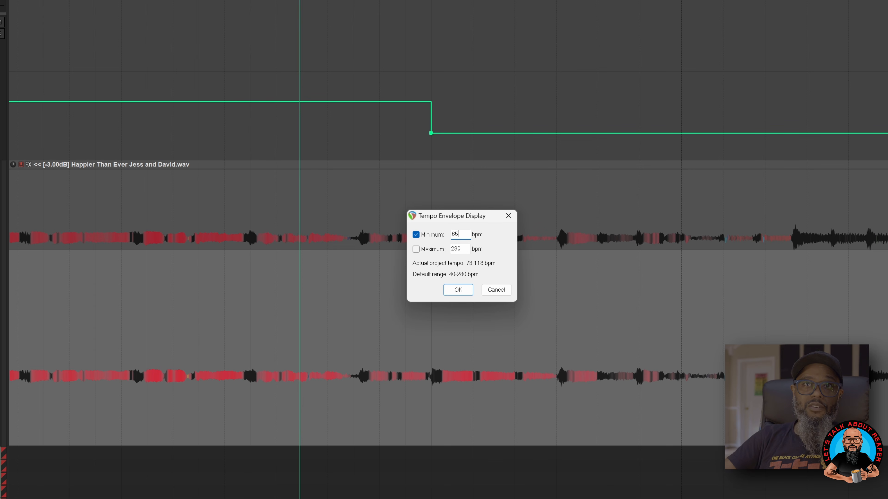
pyautogui.click(416, 249)
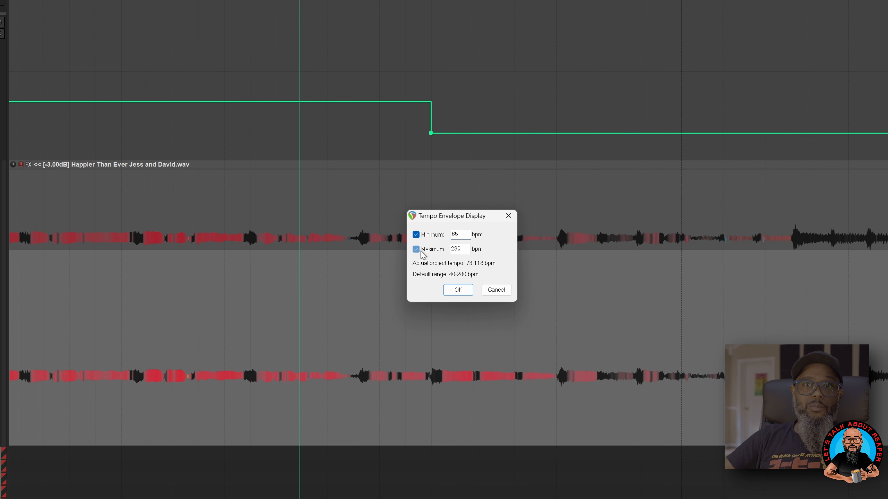
pyautogui.doubleClick(465, 252)
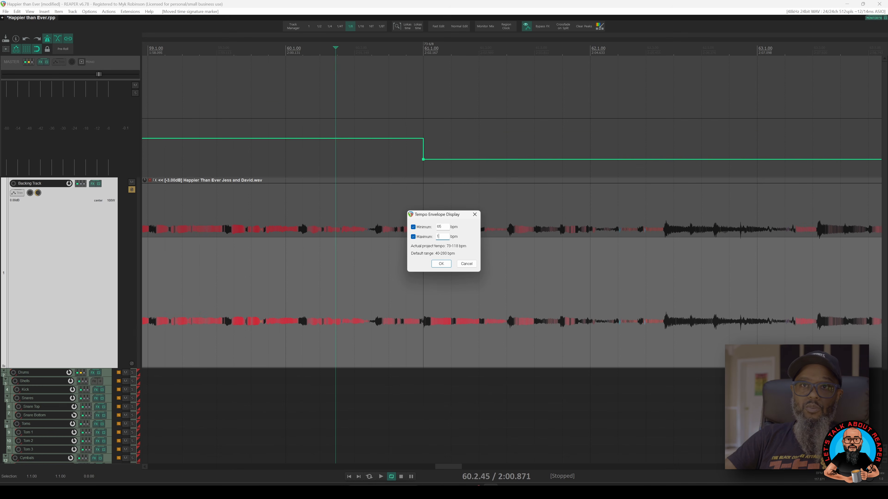
pyautogui.write('150')
pyautogui.click(441, 264)
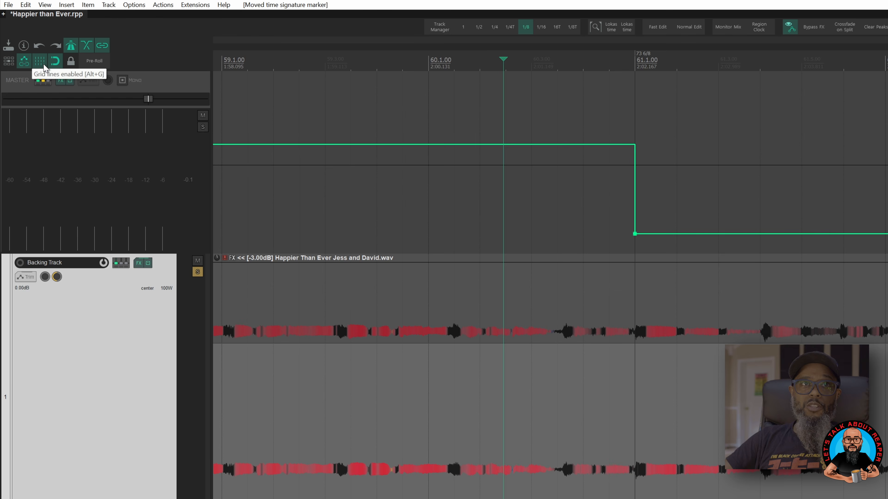
# Review the grid line spacing choices and snapping options in the Snap/Grid settings
pyautogui.rightClick(43, 64)
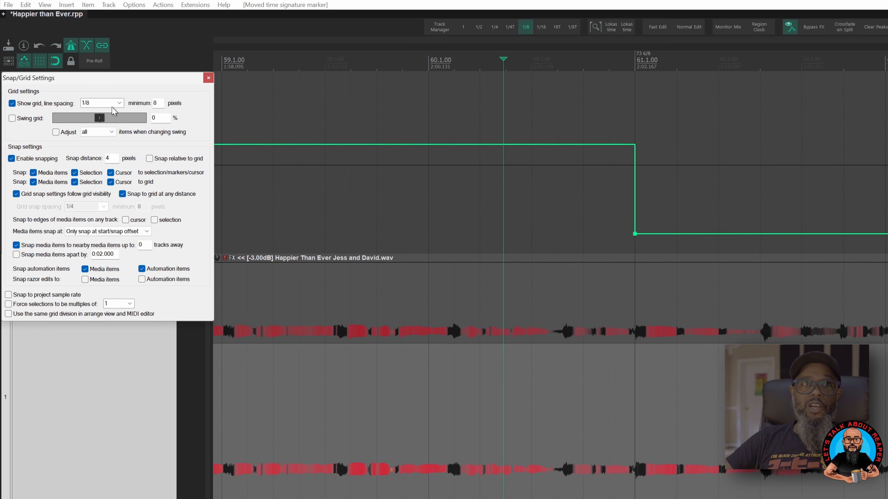
pyautogui.click(119, 103)
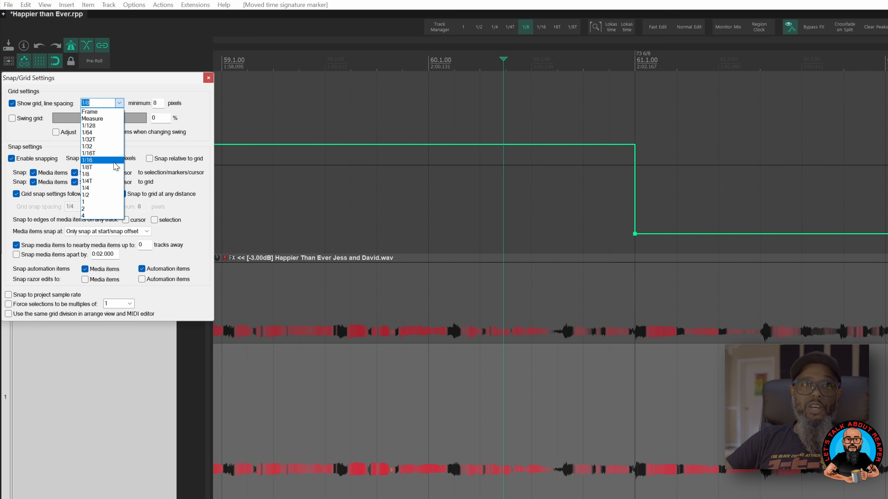
pyautogui.click(207, 83)
pyautogui.click(209, 79)
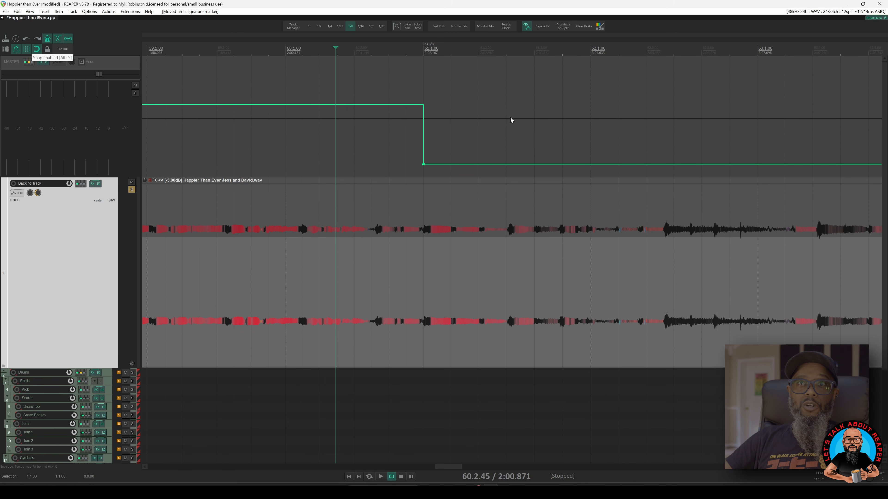
# Insert 73 bpm tempo envelope points on beats 2 through 6 of measure 61 and at 62.1.00
pyautogui.click(450, 164)
pyautogui.click(480, 164)
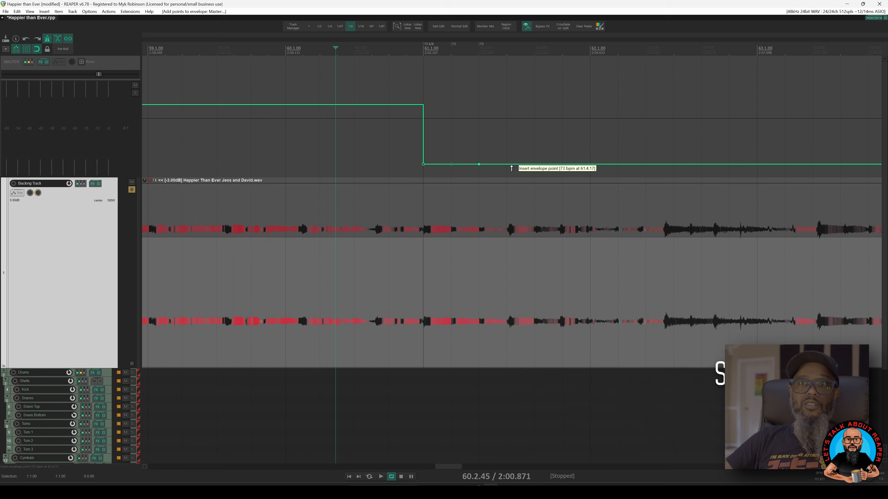
pyautogui.click(508, 165)
pyautogui.click(535, 164)
pyautogui.click(563, 164)
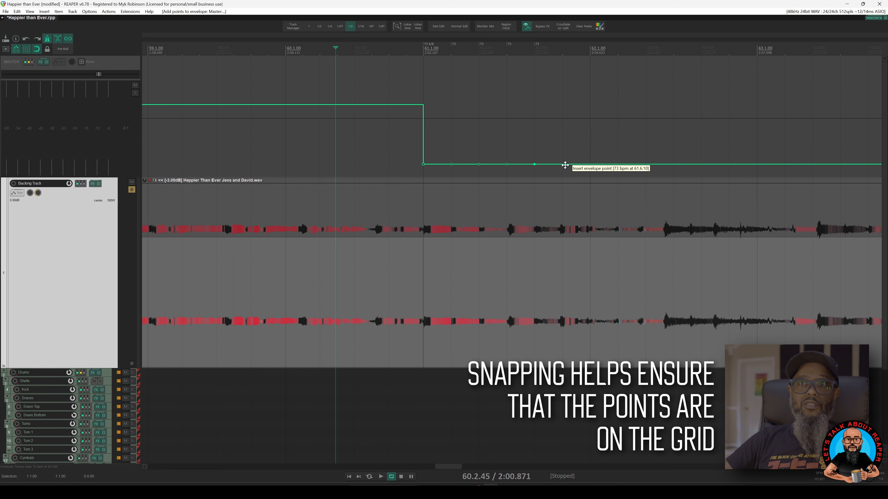
pyautogui.click(591, 164)
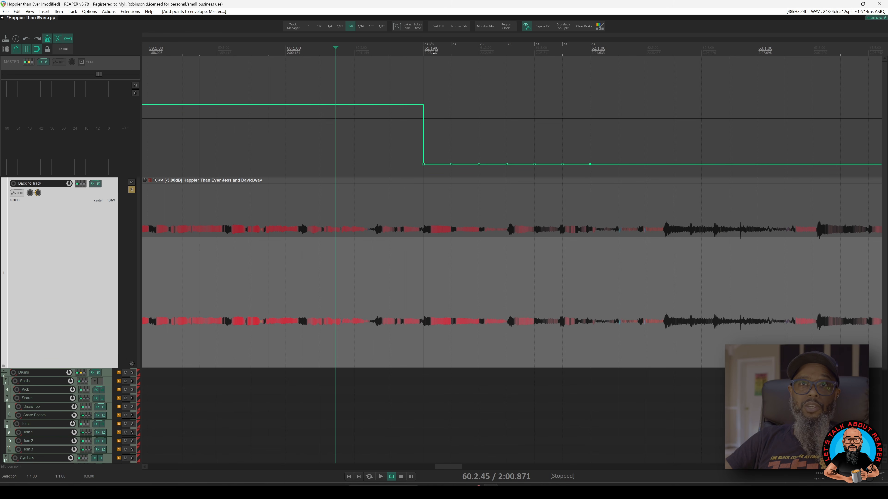
# Place the edit cursor at 61.1.00 and audition measure 61 against the metronome
pyautogui.click(417, 47)
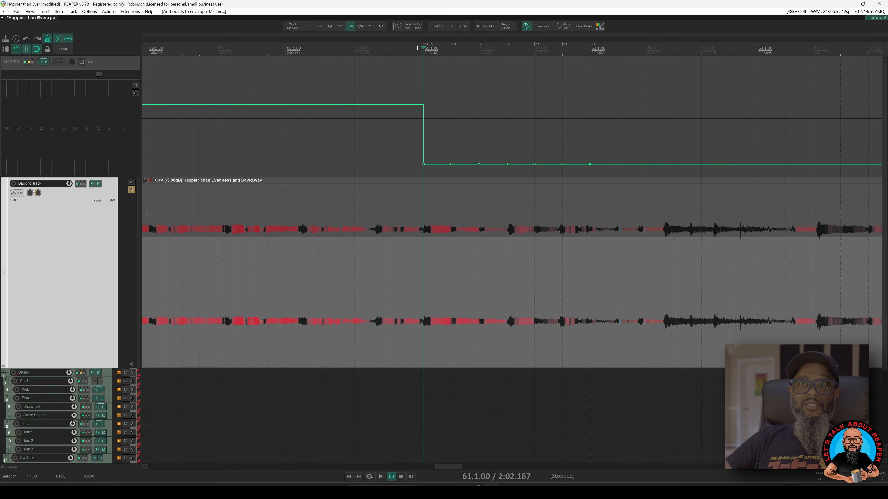
pyautogui.press('space')
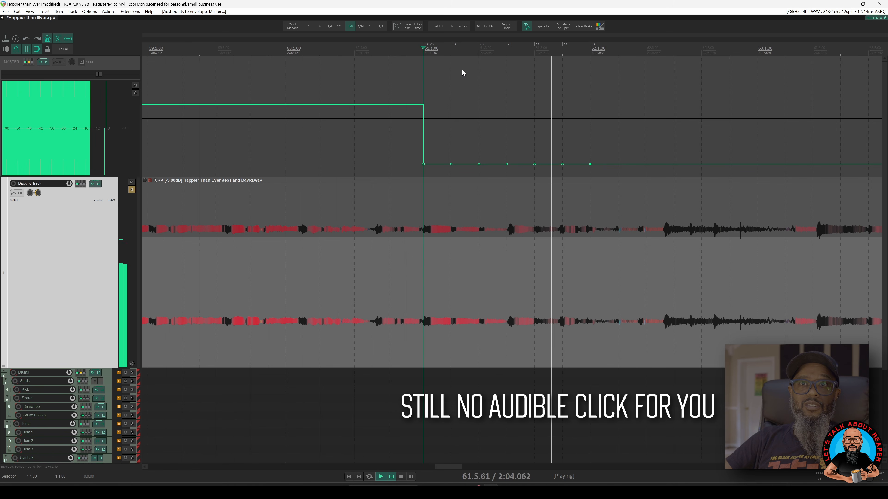
pyautogui.press('space')
pyautogui.press('space')
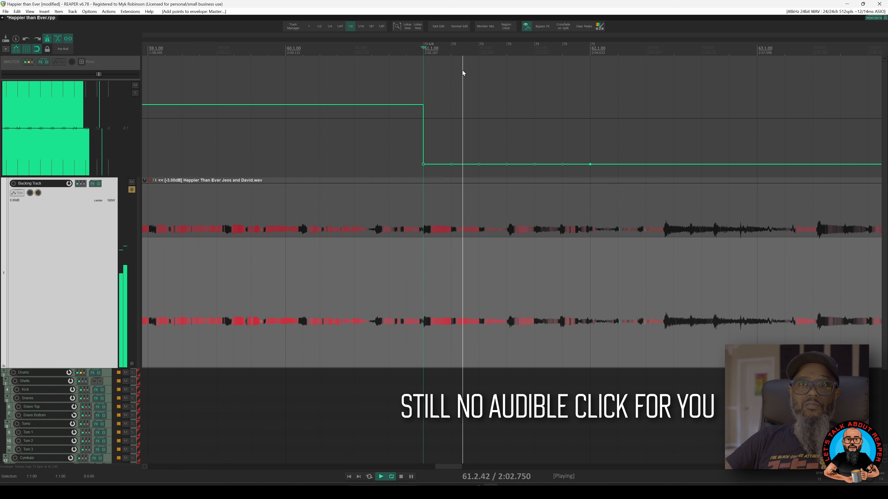
pyautogui.press('space')
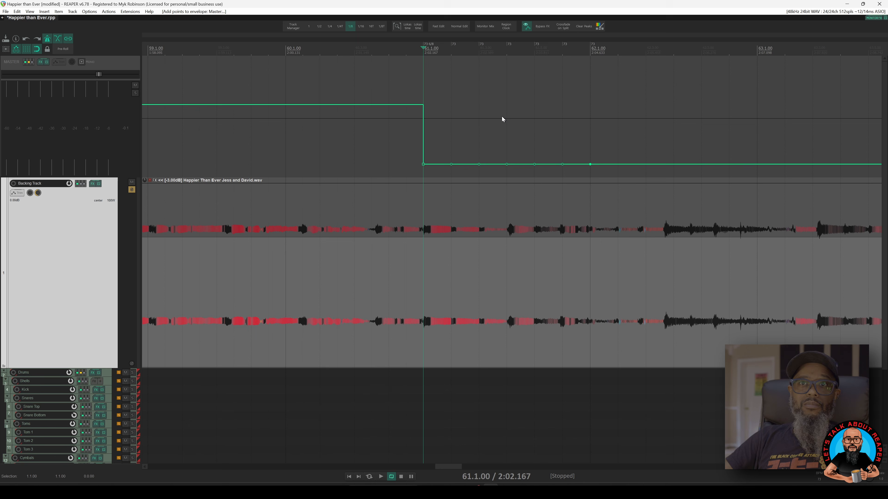
# Move the tempo marker on beat 4 of measure 61 slightly later onto its transient and audition from 61.1.00
pyautogui.scroll(4, 502, 116)
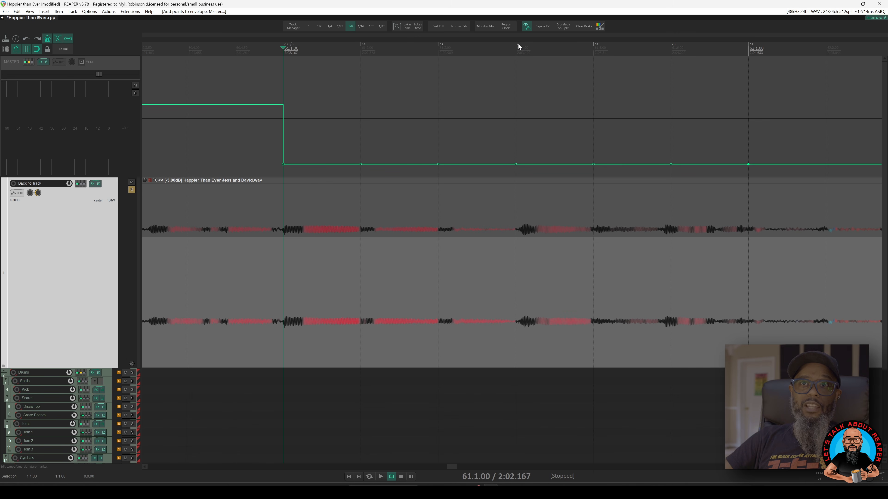
pyautogui.moveTo(518, 45); pyautogui.dragTo(521, 43)
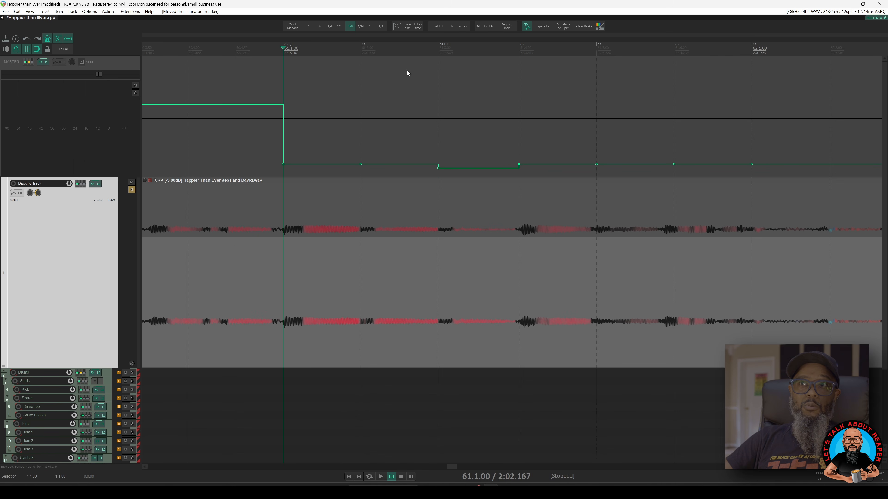
pyautogui.press('space')
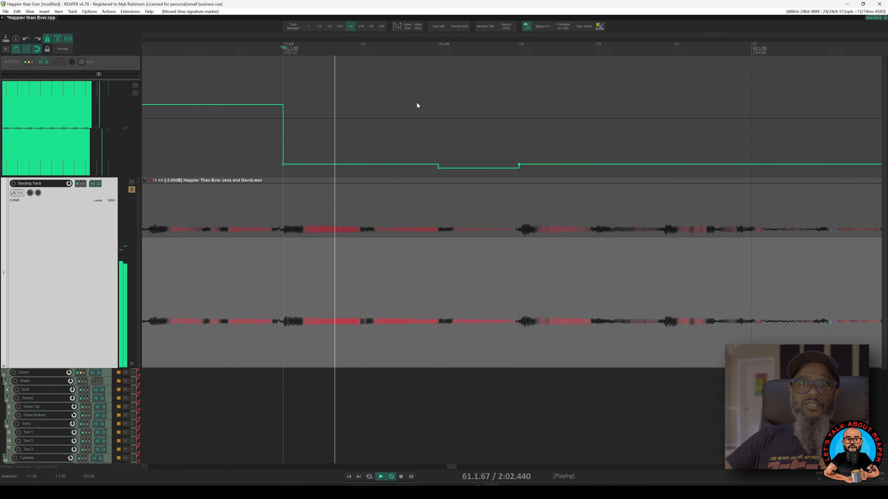
pyautogui.press('space')
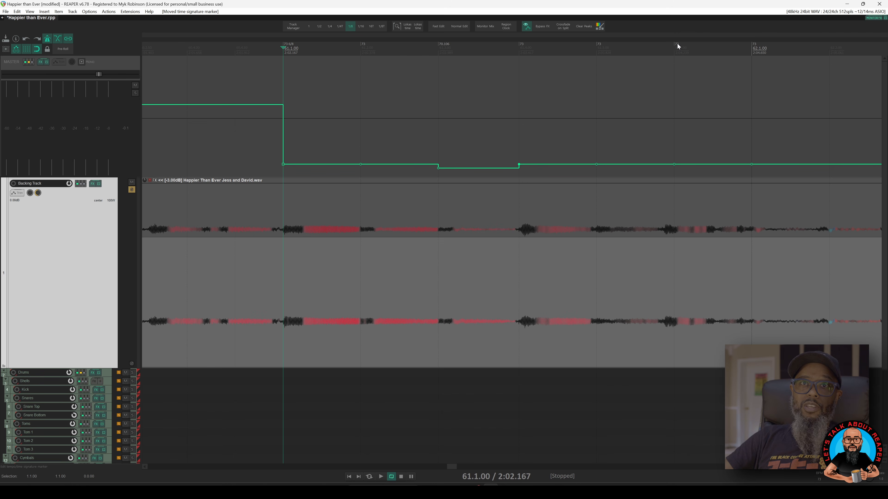
# Move the tempo marker on beat 6 of measure 61 slightly earlier onto its transient and audition from 61.1.00
pyautogui.moveTo(676, 44); pyautogui.dragTo(667, 45)
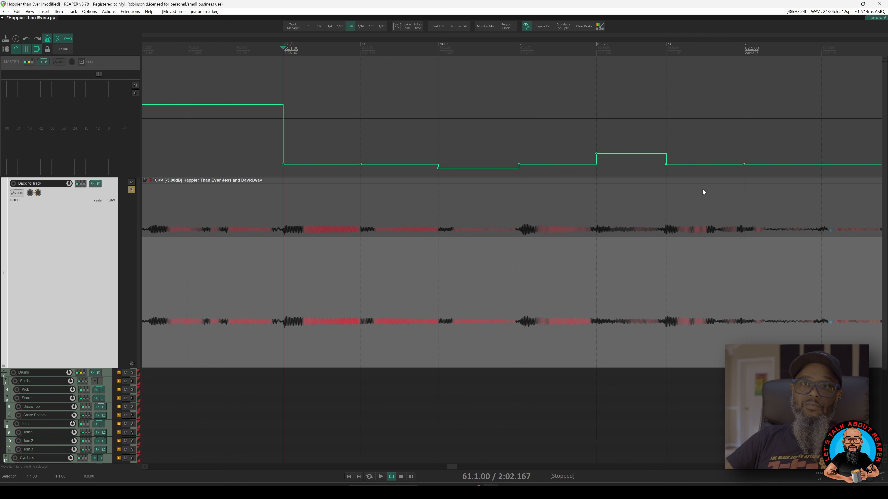
pyautogui.press('space')
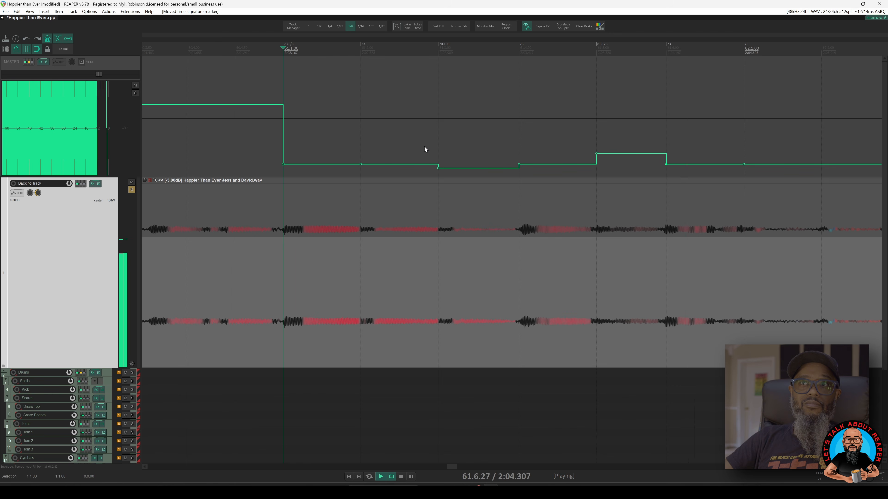
pyautogui.press('space')
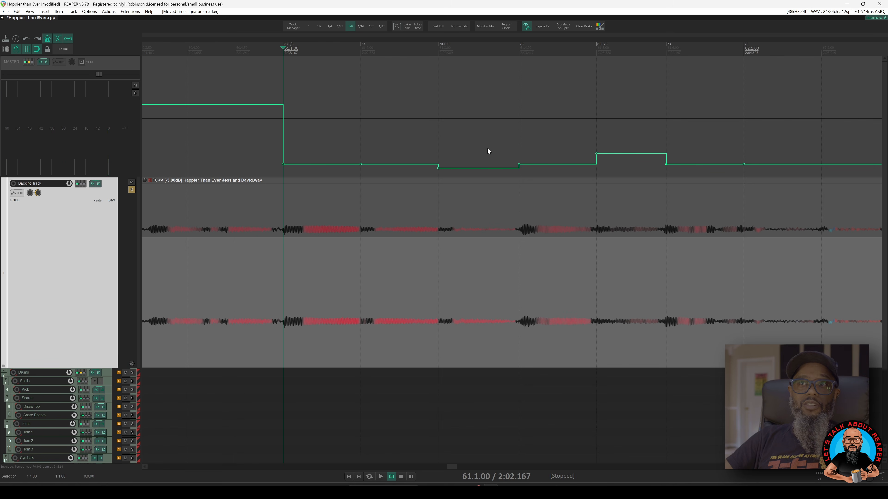
# Reset the metronome's secondary beat gain to 0.00 dB and play the metronome through Monitor FX
pyautogui.rightClick(48, 39)
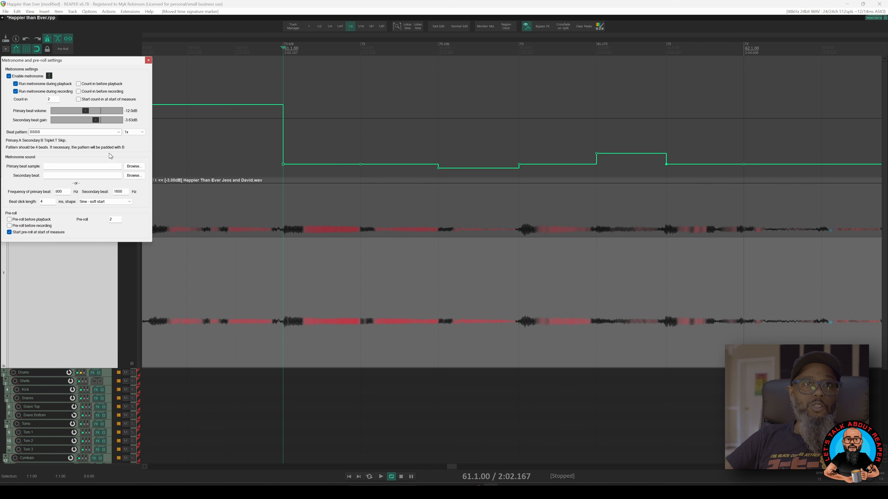
pyautogui.doubleClick(97, 120)
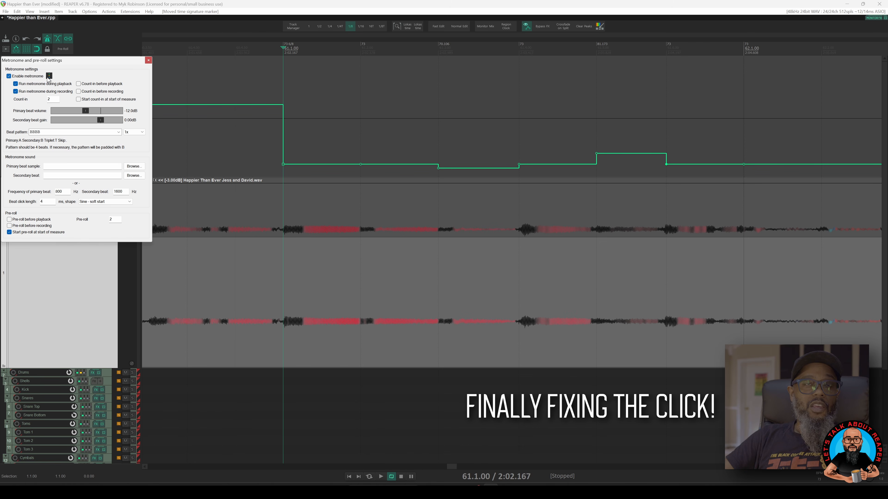
pyautogui.click(49, 76)
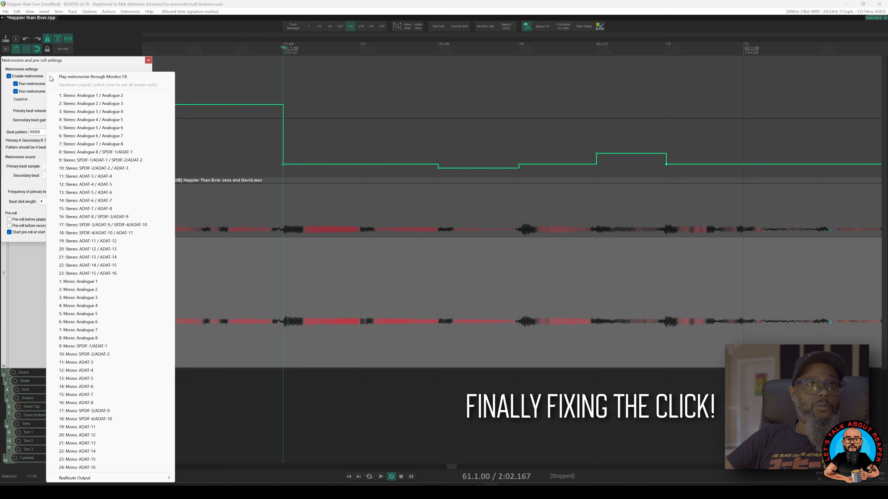
pyautogui.click(84, 77)
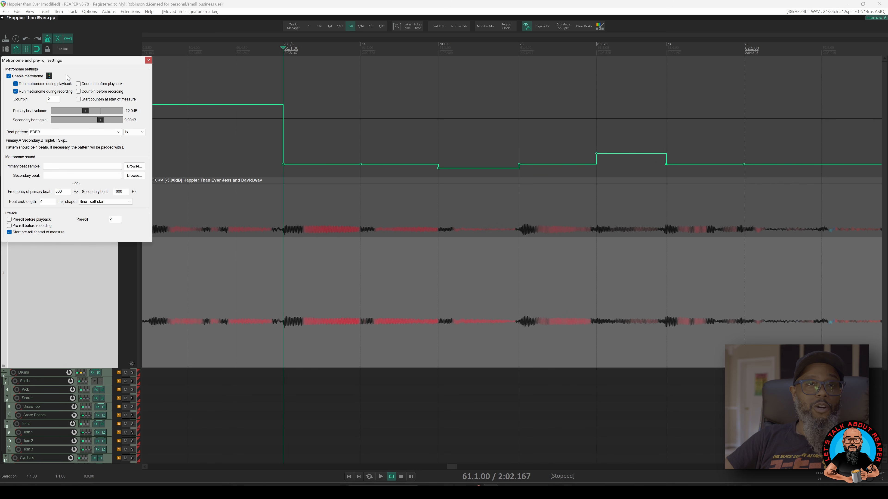
pyautogui.click(149, 60)
# Insert tempo envelope points of about 73 bpm on beats 2 through 6 of measure 62 and at 63.1.00
pyautogui.hscroll(5, 528, 96)
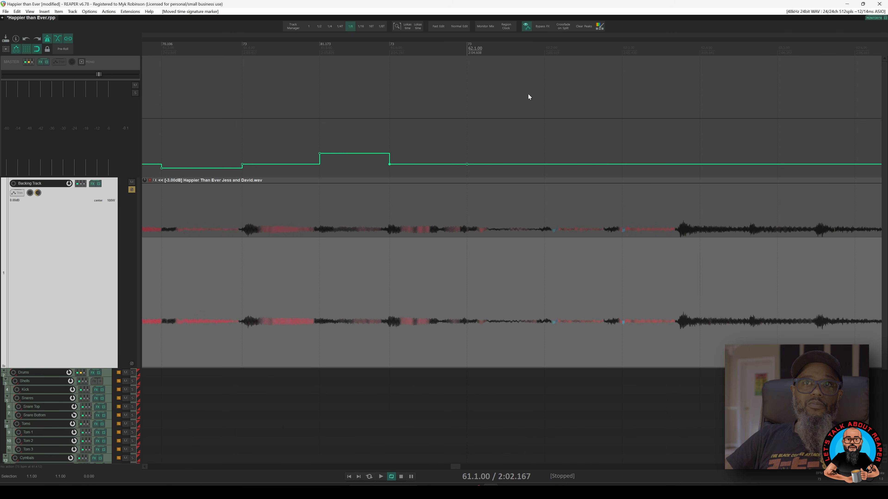
pyautogui.click(544, 164)
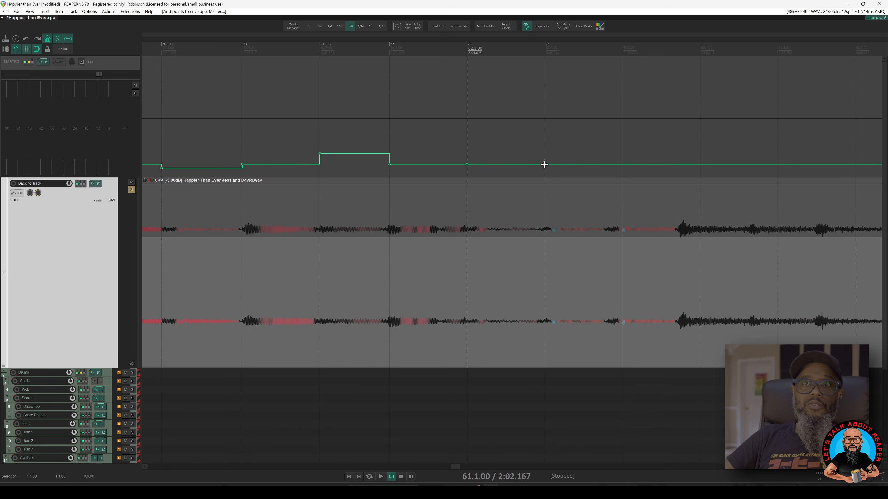
pyautogui.click(622, 164)
pyautogui.click(699, 164)
pyautogui.click(777, 165)
pyautogui.click(855, 164)
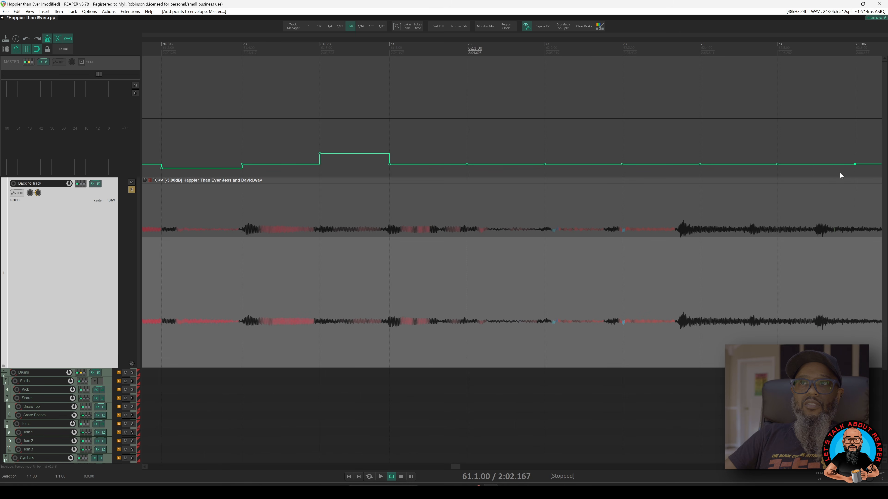
pyautogui.hscroll(5, 838, 173)
pyautogui.click(748, 164)
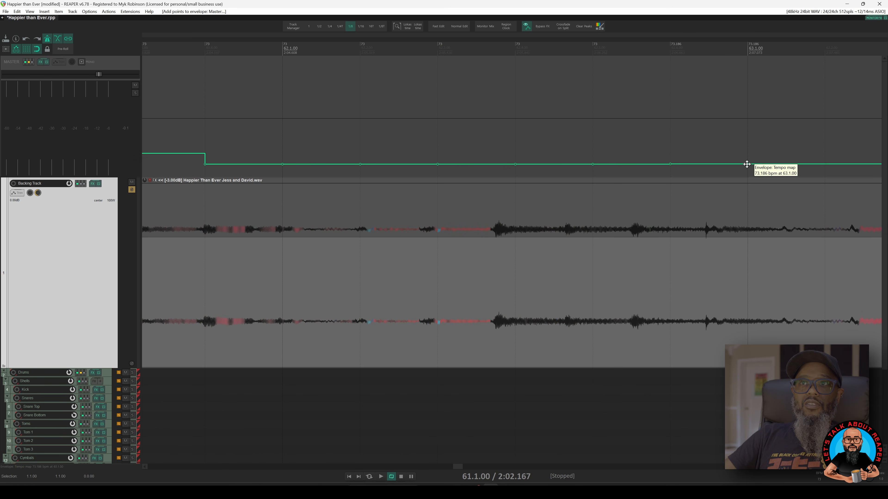
# Place the edit cursor at 61.6.00 and audition the transition into measure 62 against the metronome
pyautogui.hscroll(-2, 745, 164)
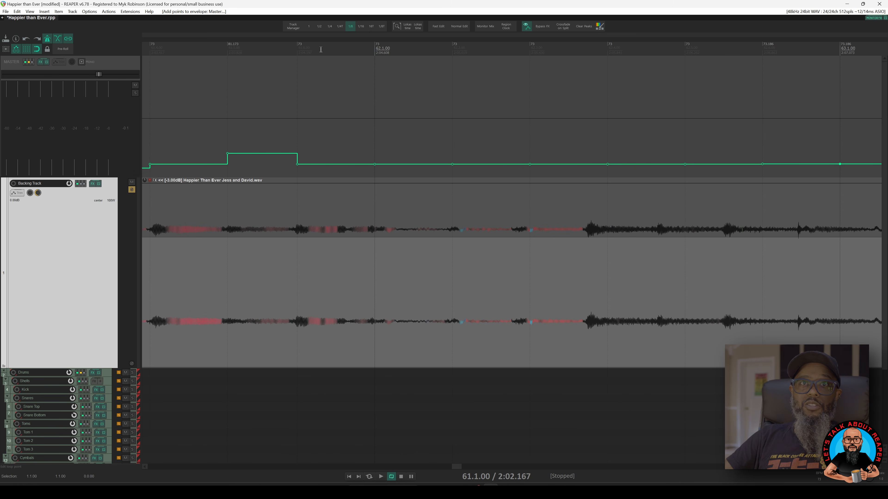
pyautogui.click(296, 49)
pyautogui.press('space')
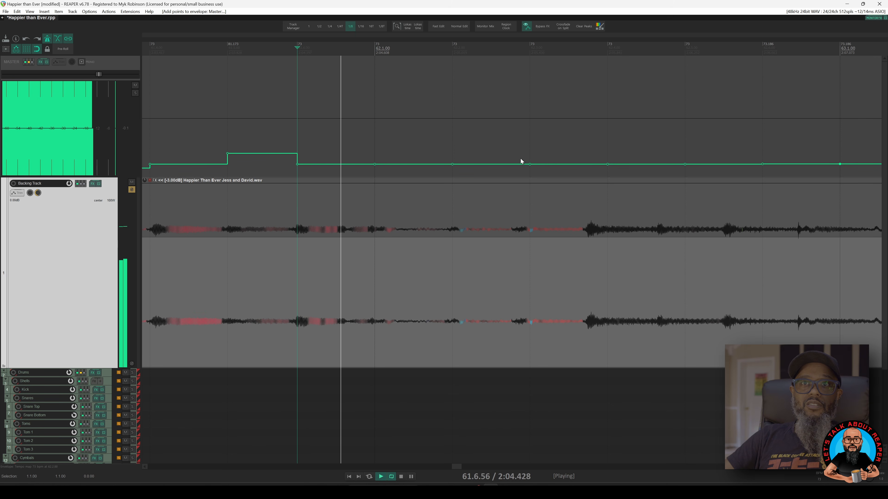
pyautogui.press('space')
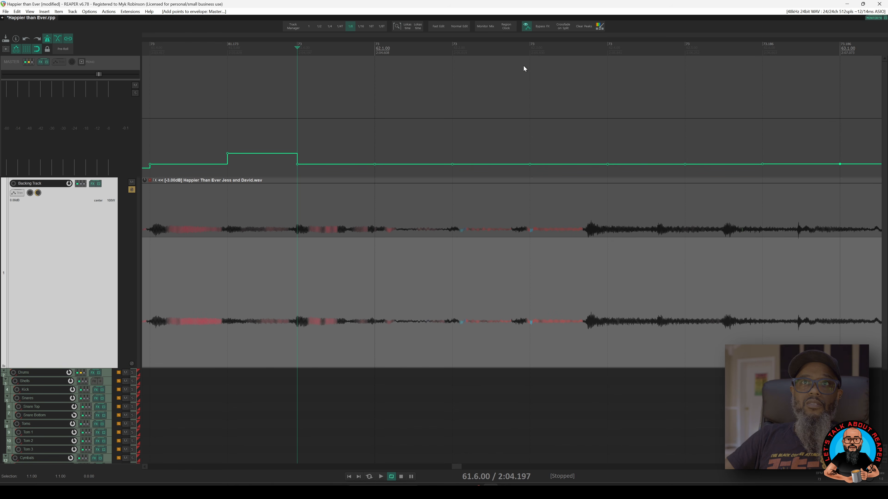
pyautogui.press('space')
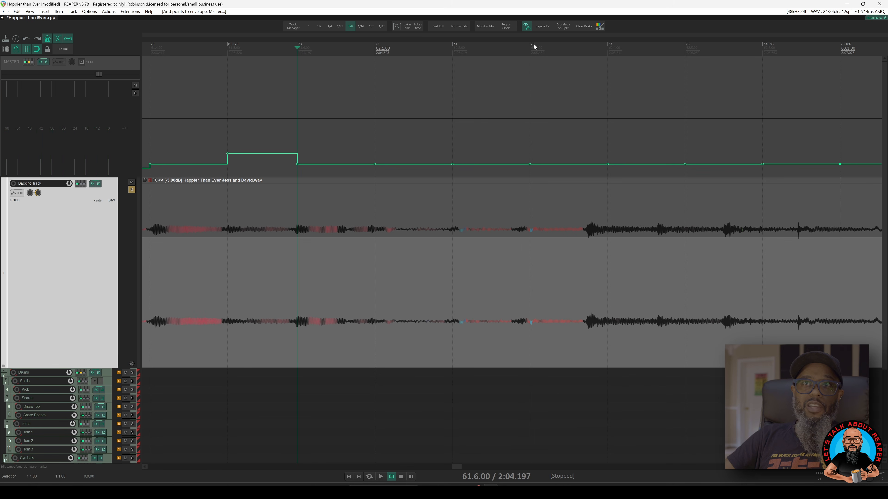
# Move the tempo marker on beat 3 of measure 62 earlier onto its transient and audition from 61.4.00
pyautogui.moveTo(533, 42); pyautogui.dragTo(521, 44)
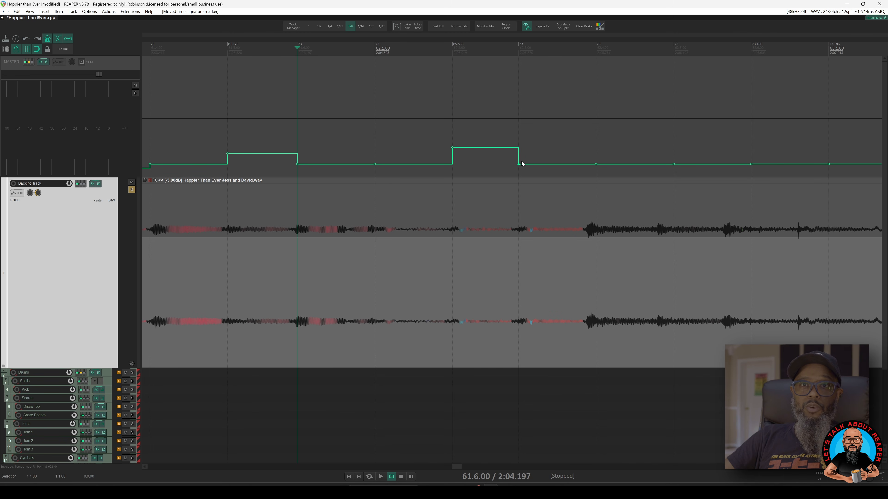
pyautogui.click(177, 49)
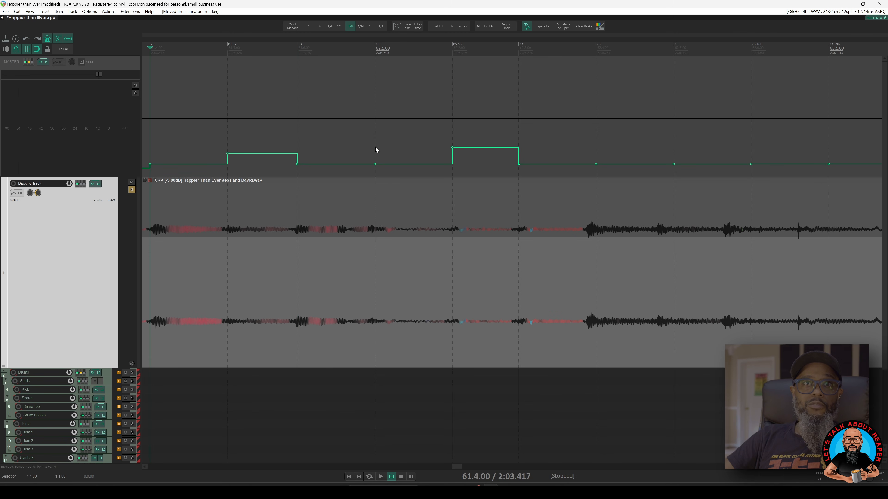
pyautogui.press('space')
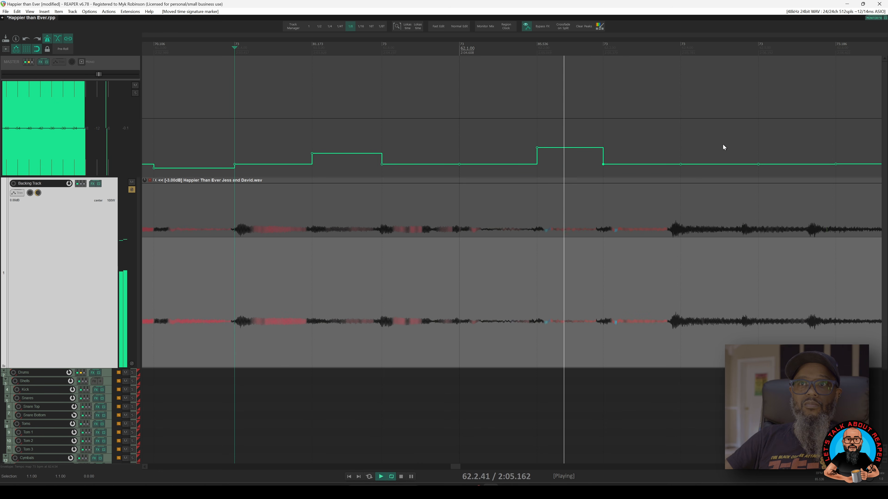
pyautogui.press('space')
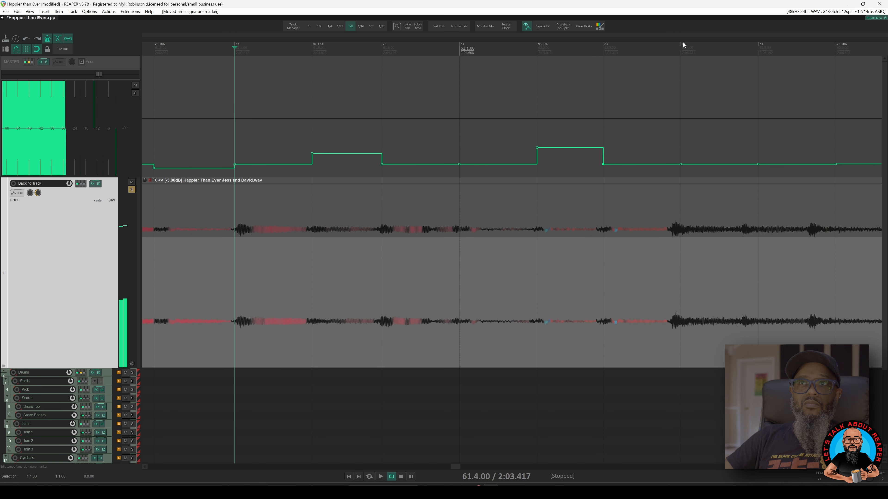
# Move the tempo markers on beats 4, 5 and 6 of measure 62 earlier onto their transients and audition from 61.4.00
pyautogui.moveTo(683, 42); pyautogui.dragTo(681, 43)
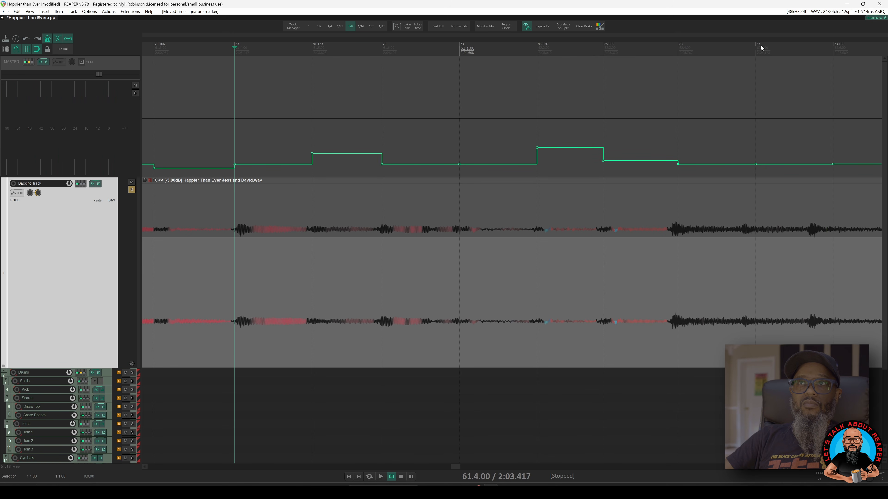
pyautogui.moveTo(757, 43); pyautogui.dragTo(747, 45)
pyautogui.moveTo(829, 44); pyautogui.dragTo(814, 44)
pyautogui.press('space')
pyautogui.scroll(-2, 315, 83)
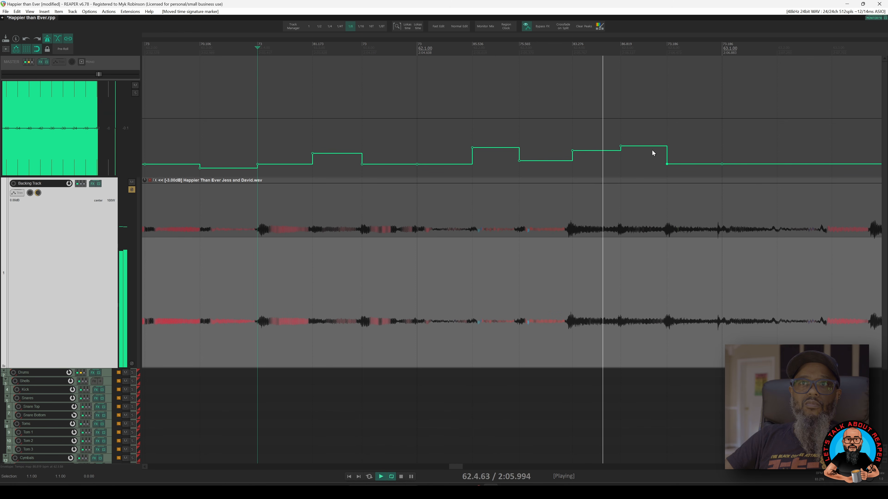
pyautogui.press('space')
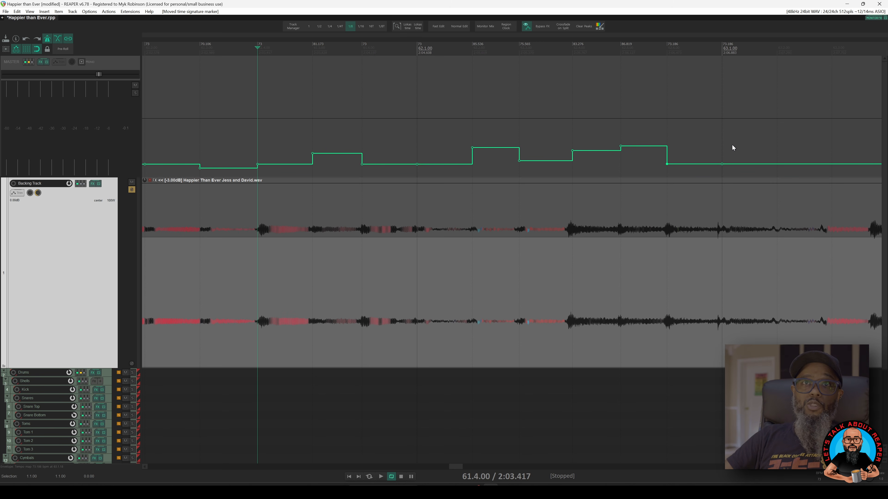
# Insert 73.186 bpm tempo envelope points on beats 2 through 6 of measure 63 and at 64.1.00
pyautogui.hscroll(5, 732, 145)
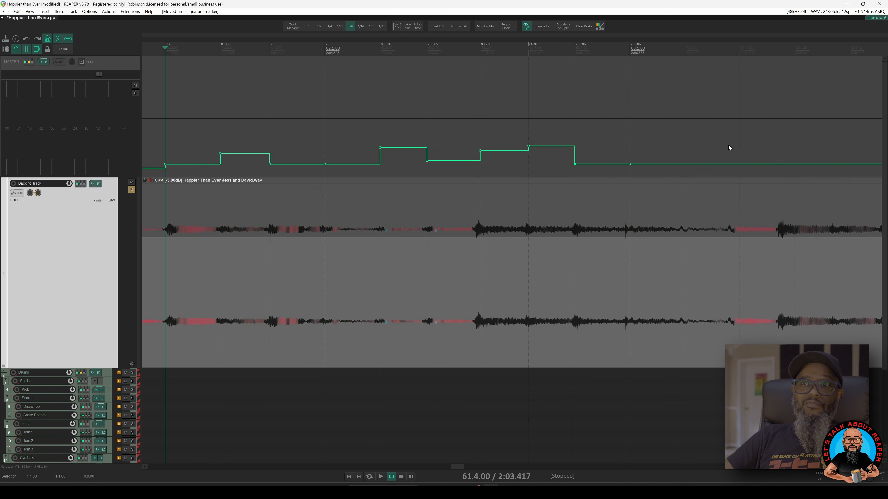
pyautogui.click(591, 164)
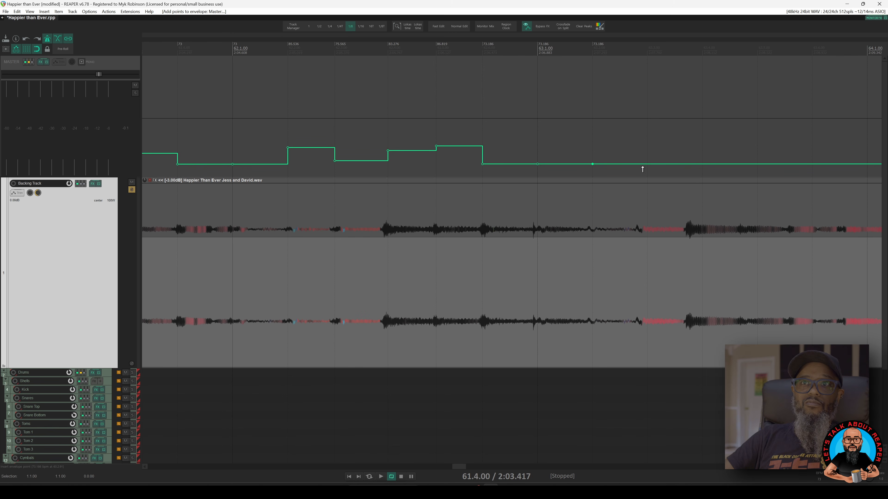
pyautogui.click(648, 164)
pyautogui.click(702, 164)
pyautogui.click(757, 163)
pyautogui.click(812, 164)
pyautogui.click(867, 164)
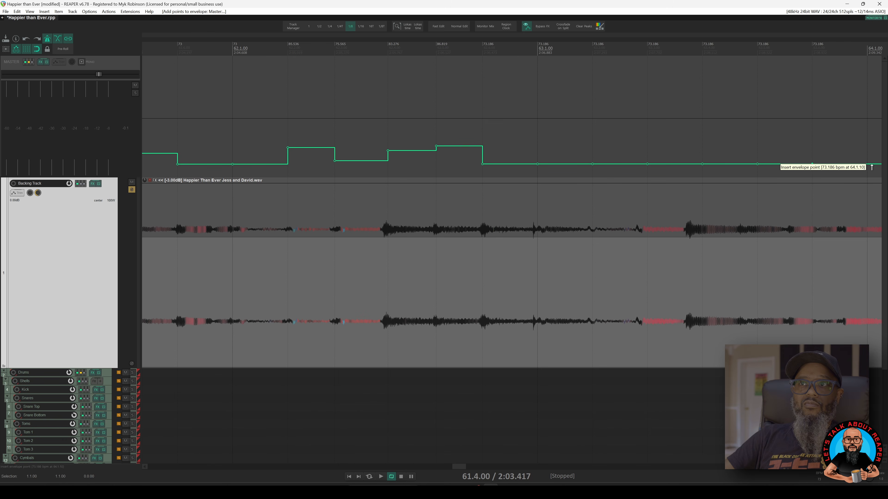
# Audition from 62.4.00 and move the tempo markers on beats 1, 3 and 4 of measure 63 earlier onto their transients
pyautogui.click(392, 45)
pyautogui.press('space')
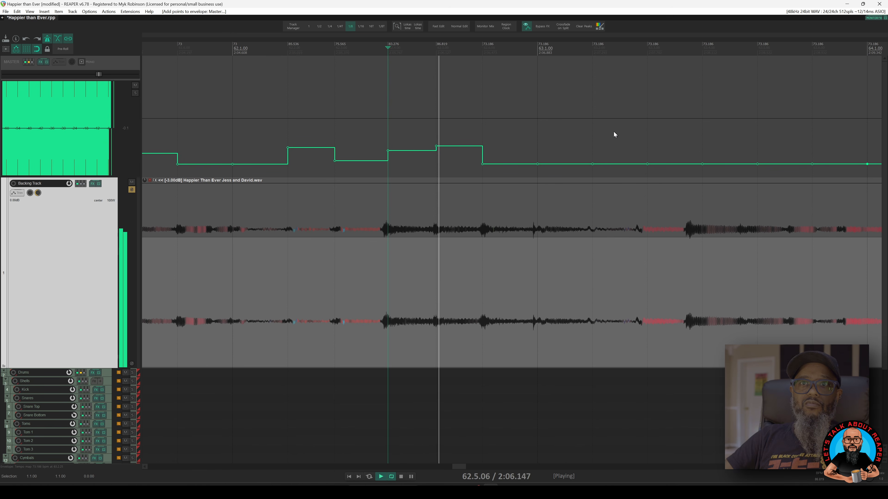
pyautogui.press('space')
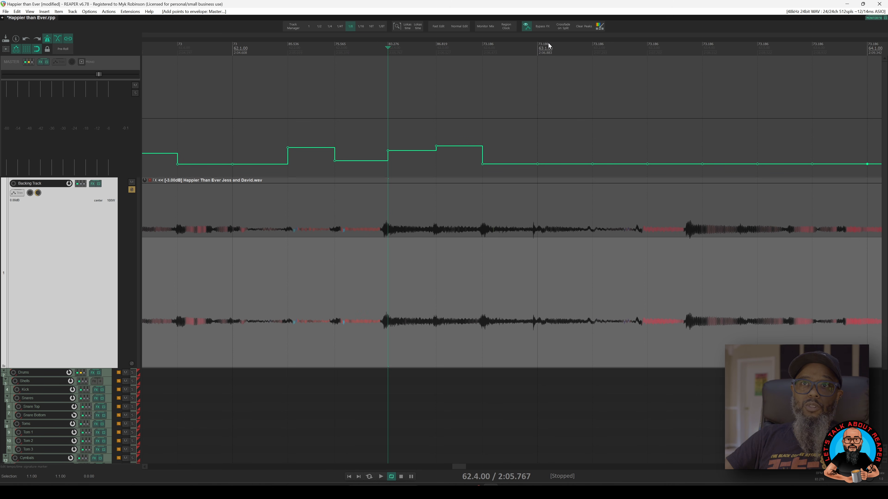
pyautogui.moveTo(543, 46); pyautogui.dragTo(538, 45)
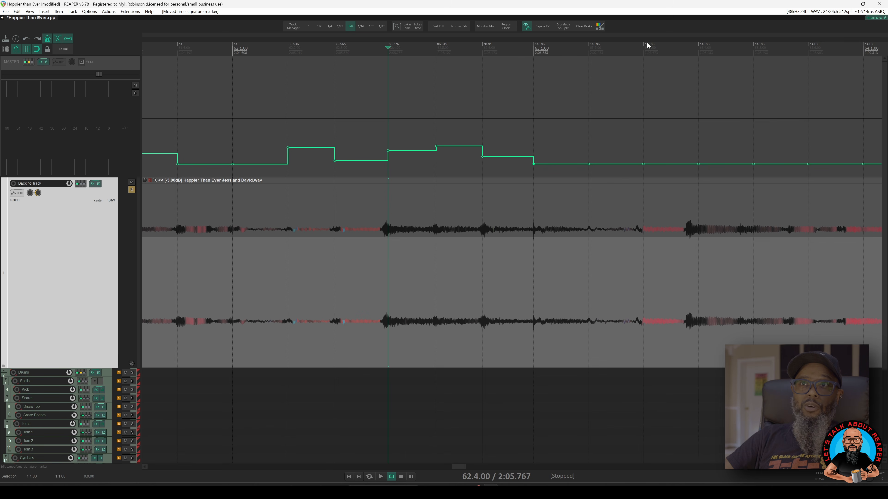
pyautogui.moveTo(647, 45); pyautogui.dragTo(641, 45)
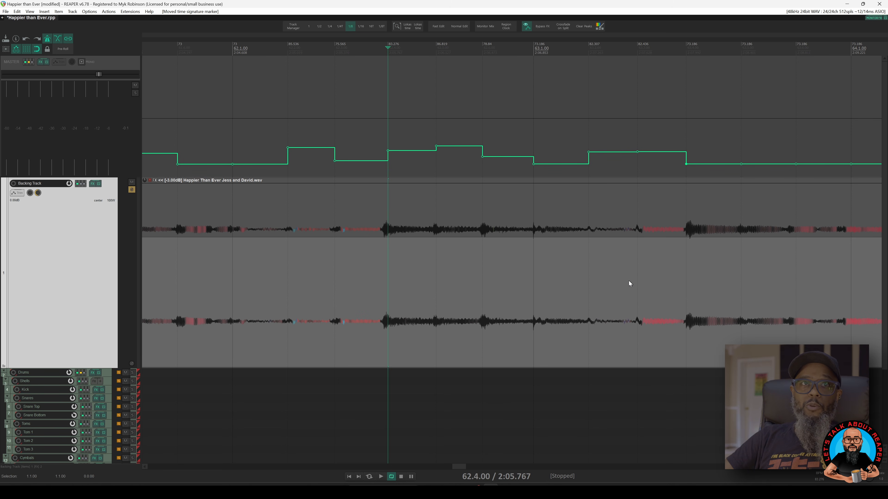
# Review the Spectral Peaks display mode in the Peaks Display Settings
pyautogui.click(29, 12)
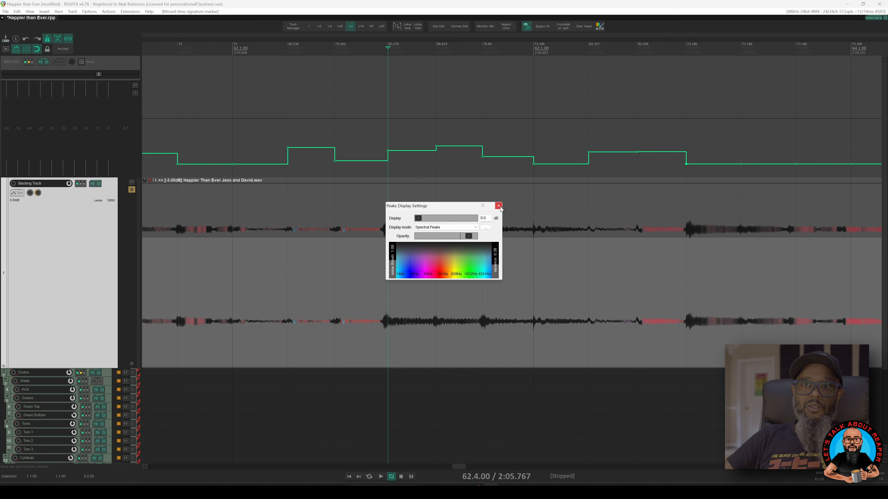
pyautogui.click(555, 206)
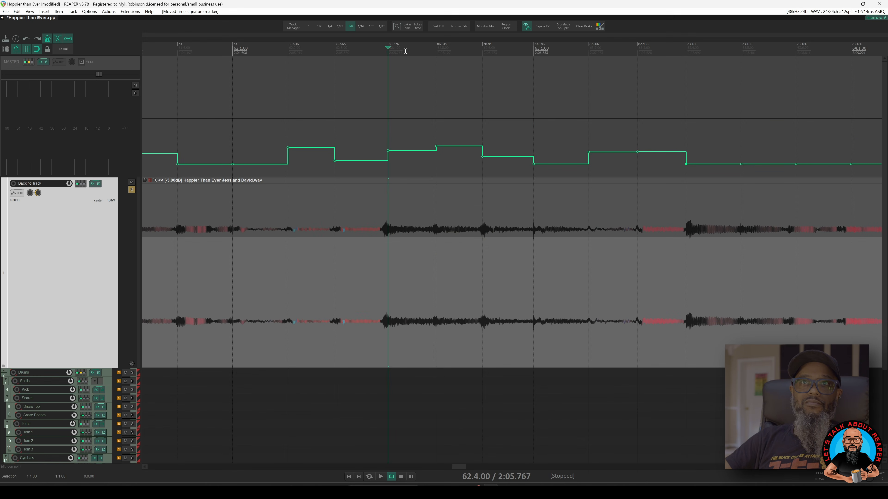
# Audition from 62.4.00 and move the tempo markers on beats 5 and 6 of measure 63 earlier onto their transients
pyautogui.press('space')
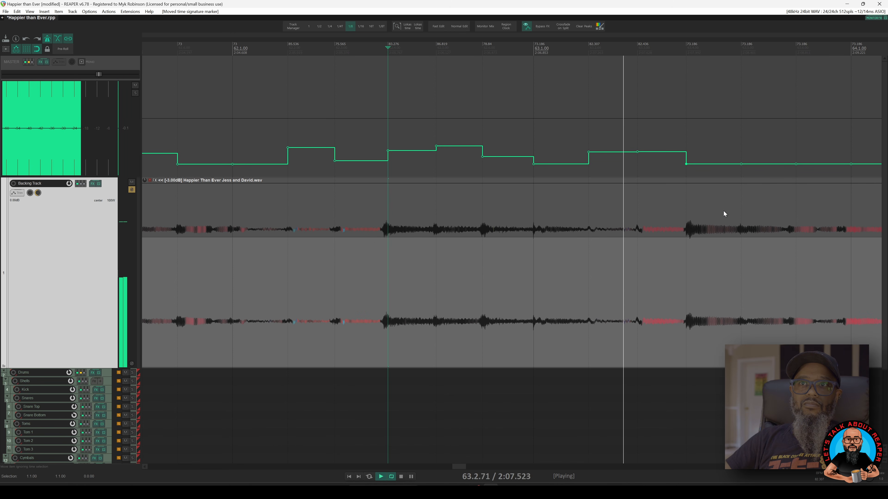
pyautogui.press('space')
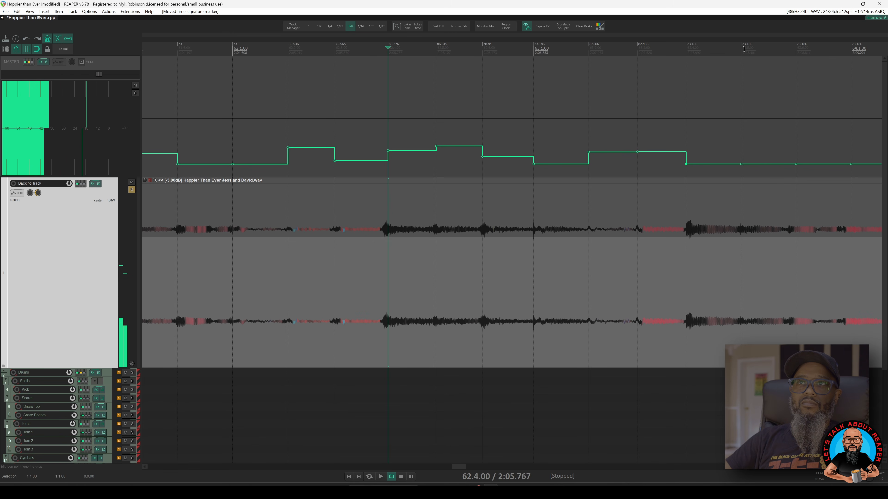
pyautogui.moveTo(743, 46); pyautogui.dragTo(743, 47)
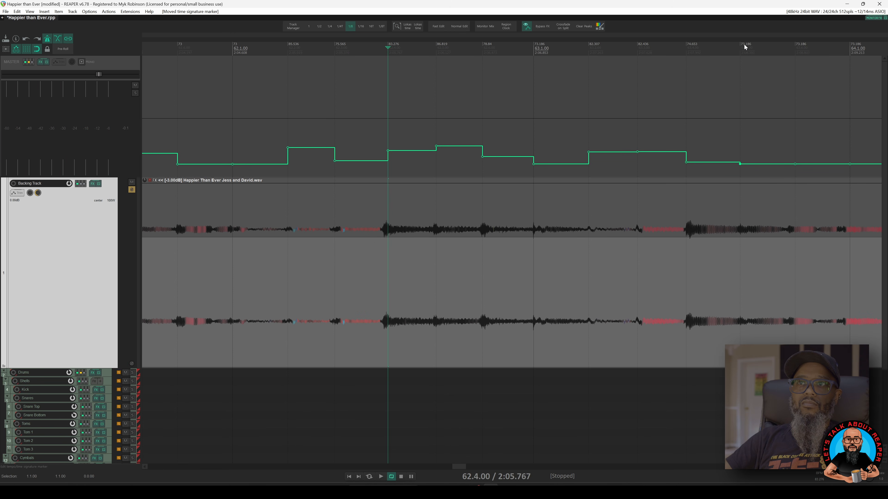
pyautogui.moveTo(798, 47); pyautogui.dragTo(793, 48)
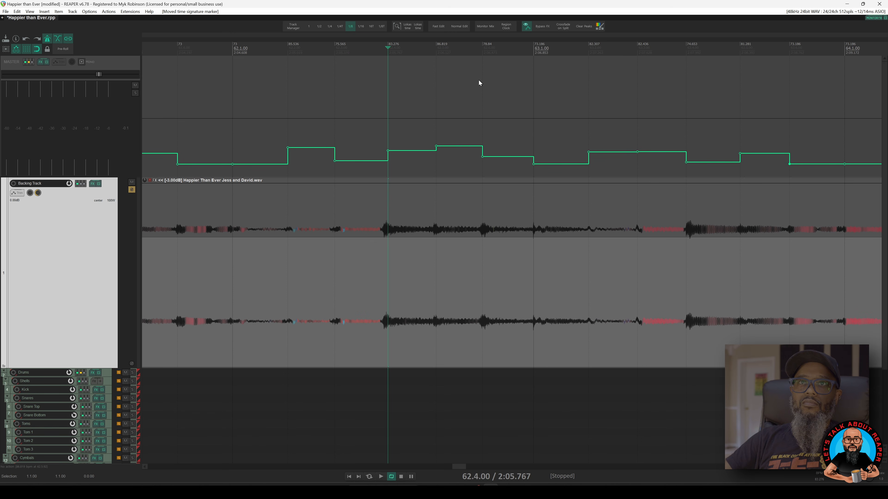
# Audition from 62.4.00 and move the tempo marker at 64.1.00 slightly earlier onto its transient
pyautogui.press('space')
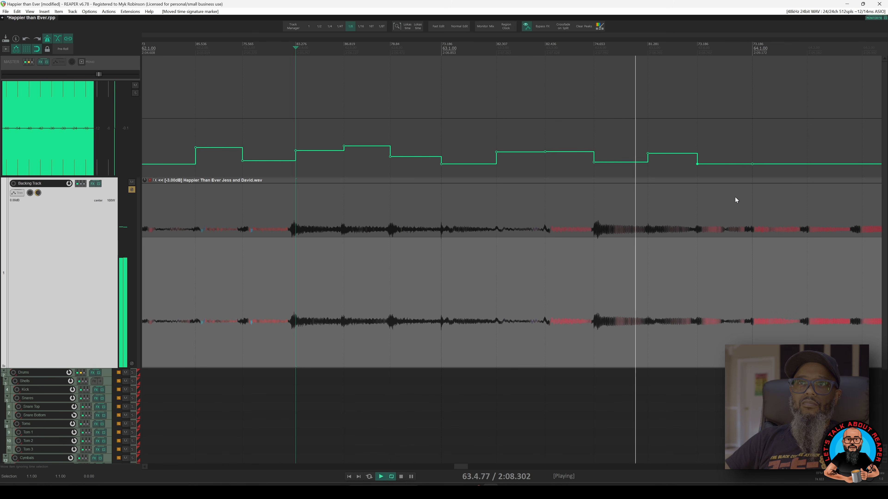
pyautogui.press('space')
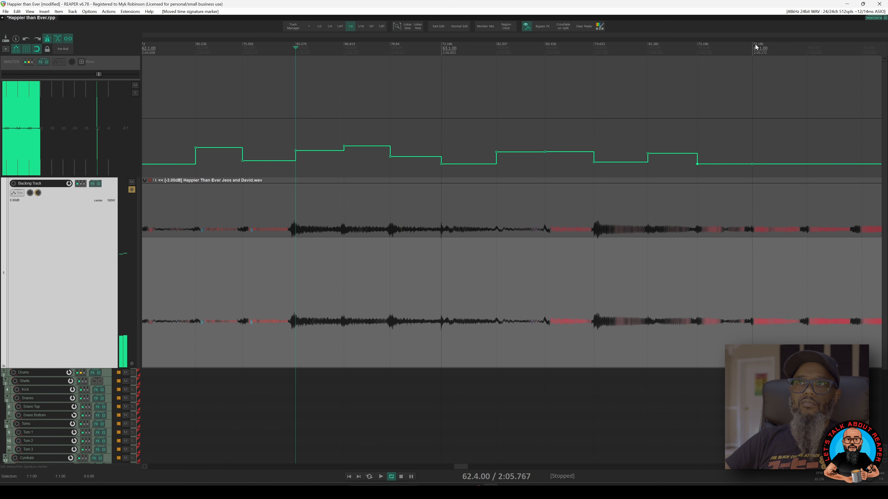
pyautogui.moveTo(756, 46); pyautogui.dragTo(755, 48)
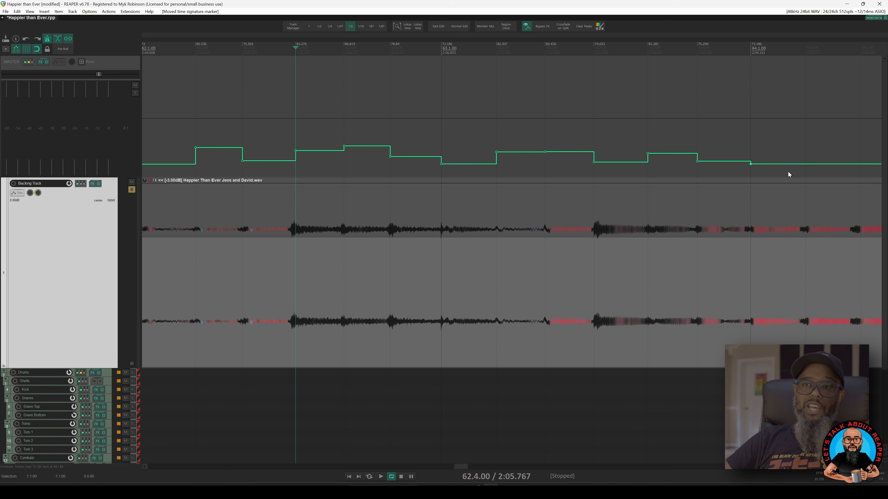
# Insert tempo envelope points between 73.186 and 73.361 bpm on beats 2 through 6 of measure 64 and at 65.1.00
pyautogui.hscroll(3, 788, 171)
pyautogui.click(529, 164)
pyautogui.click(584, 163)
pyautogui.click(638, 164)
pyautogui.click(693, 164)
pyautogui.click(749, 164)
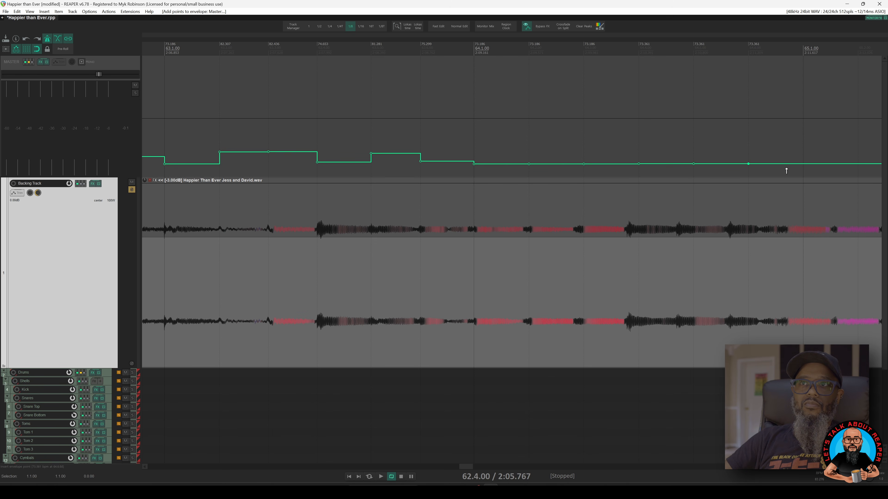
pyautogui.click(803, 163)
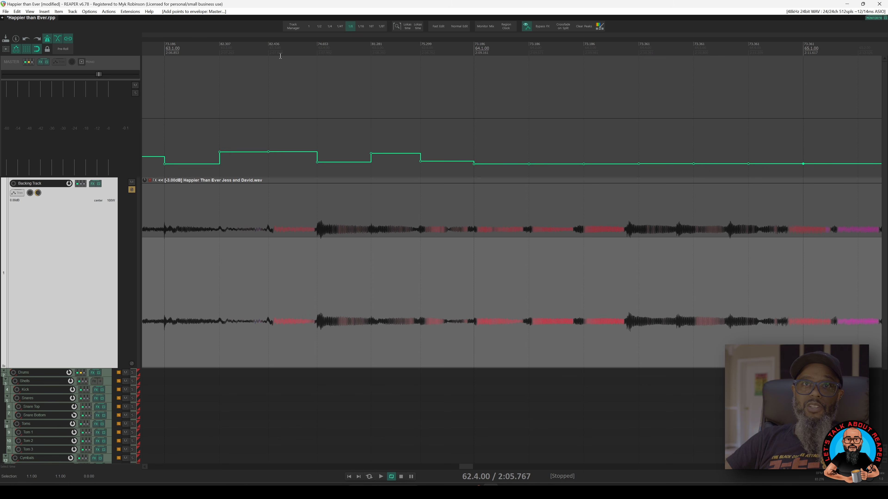
# Audition from 63.3.00 and move the tempo markers on beats 3 and 4 of measure 64 earlier onto their transients
pyautogui.click(265, 52)
pyautogui.press('space')
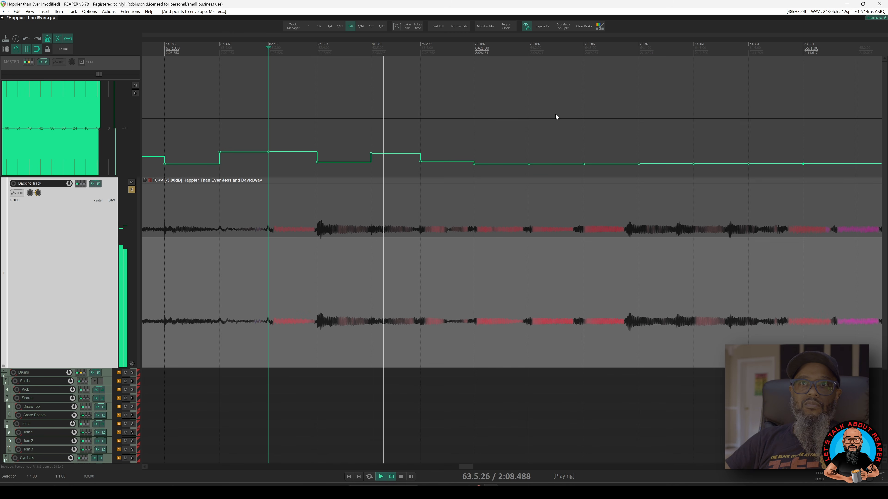
pyautogui.press('space')
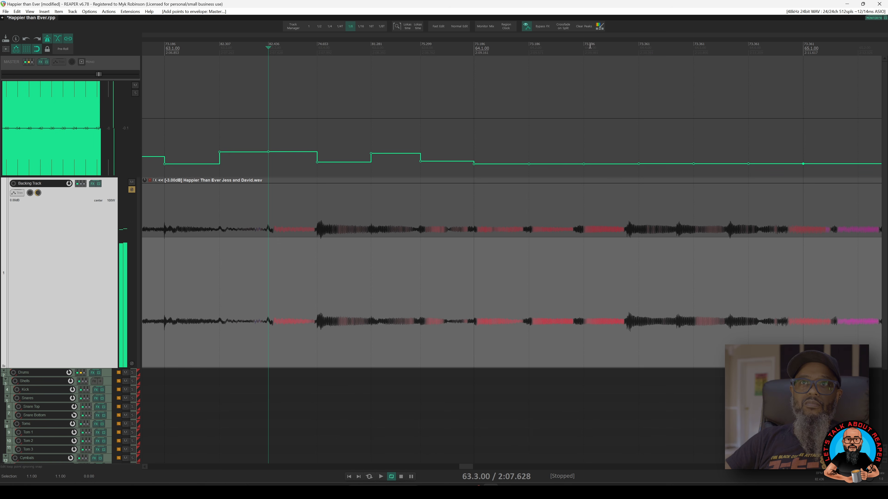
pyautogui.moveTo(587, 44); pyautogui.dragTo(578, 44)
pyautogui.moveTo(637, 46); pyautogui.dragTo(631, 48)
# Move the tempo markers on beats 5 and 6 of measure 64 earlier onto their transients, auditioning from 63.3.00 before and after
pyautogui.press('space')
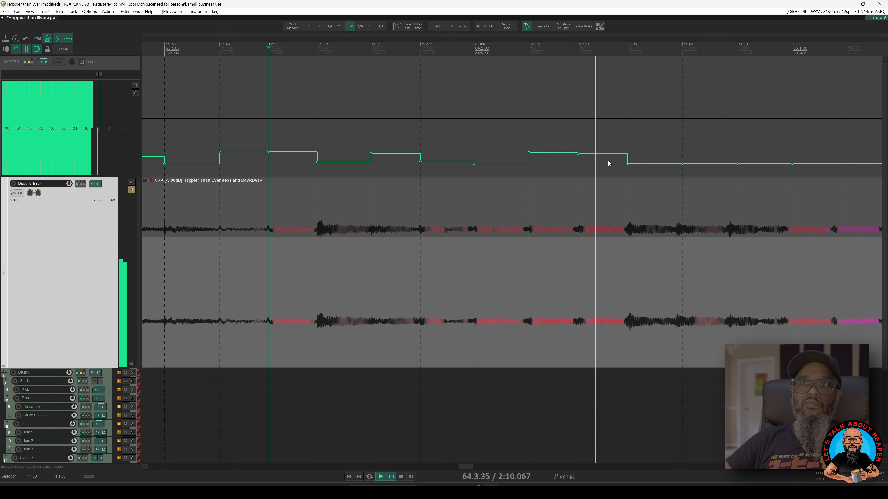
pyautogui.press('space')
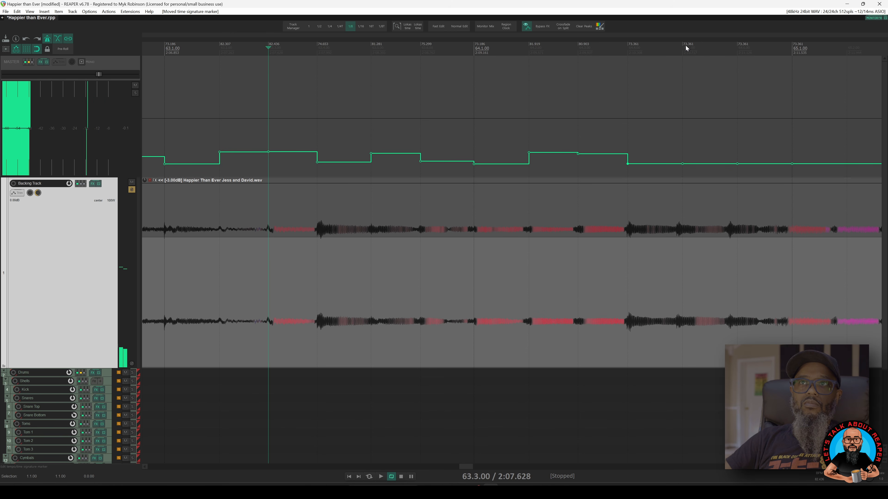
pyautogui.moveTo(686, 51); pyautogui.dragTo(683, 50)
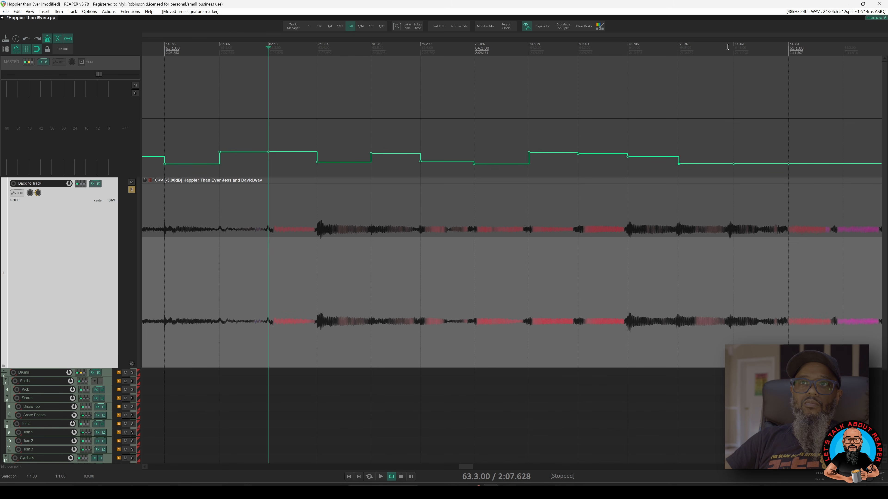
pyautogui.moveTo(745, 44); pyautogui.dragTo(740, 45)
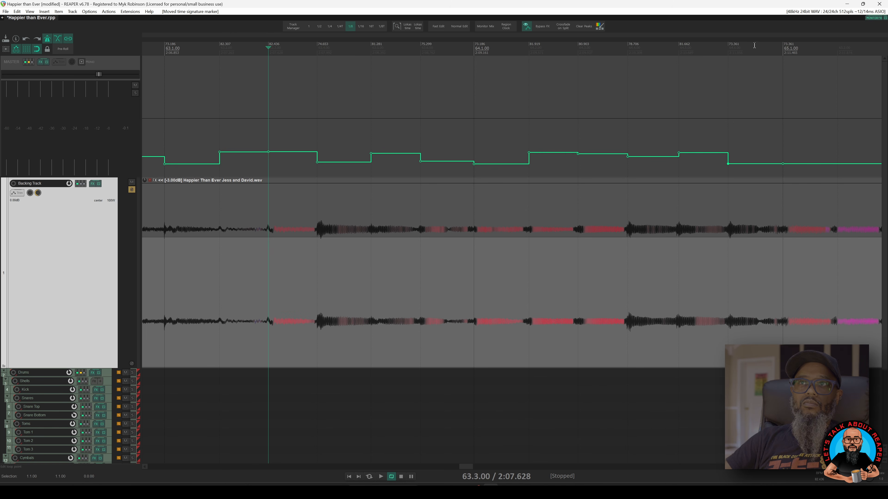
pyautogui.press('space')
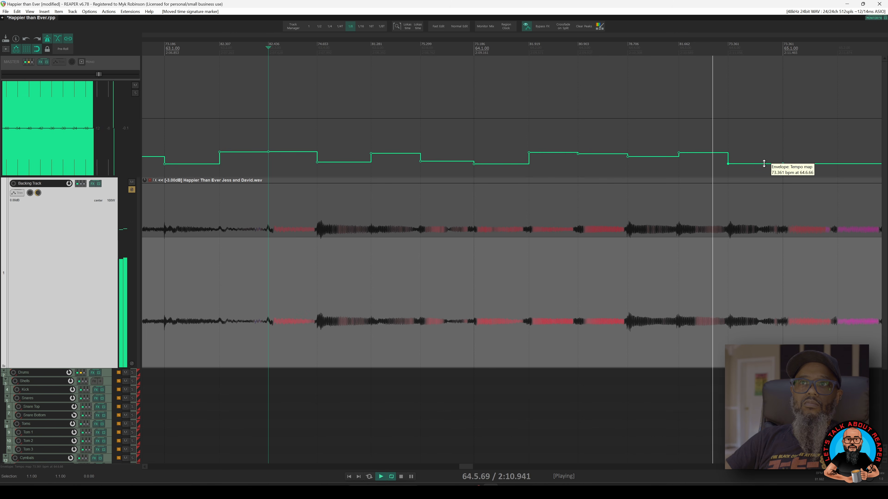
pyautogui.press('space')
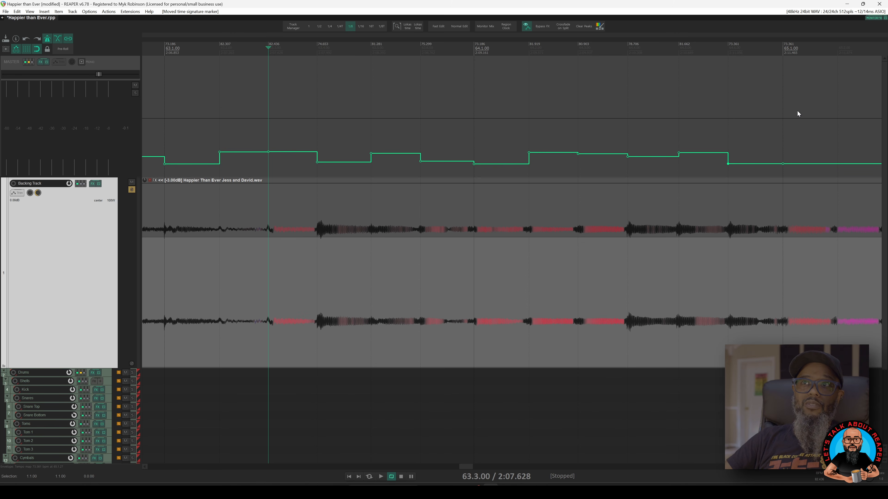
# Insert tempo envelope points between 73.535 and 73.883 bpm on beats 2 through 6 of measure 65 and at 66.1.00
pyautogui.hscroll(5, 783, 125)
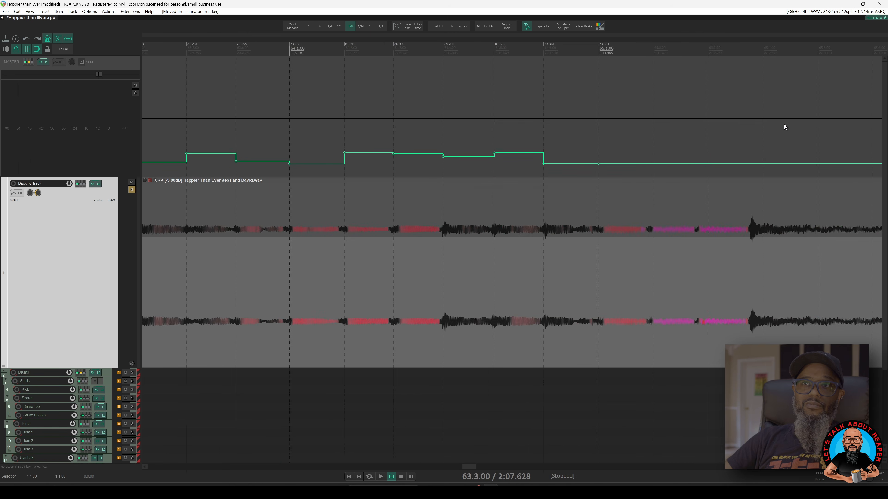
pyautogui.click(468, 163)
pyautogui.click(524, 163)
pyautogui.click(577, 163)
pyautogui.click(633, 163)
pyautogui.click(687, 163)
pyautogui.click(742, 163)
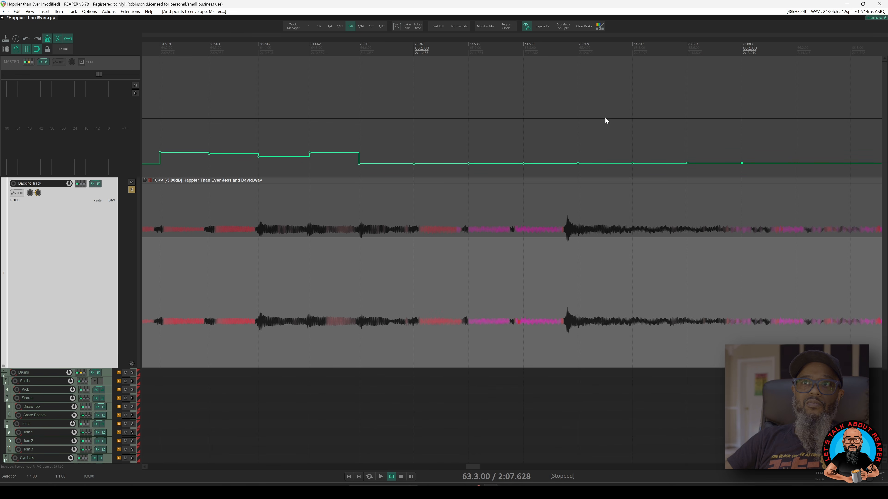
# Audition from 64.3.00 and move the tempo markers on beats 1, 2 and 3 of measure 65 earlier onto their transients
pyautogui.click(209, 48)
pyautogui.press('space')
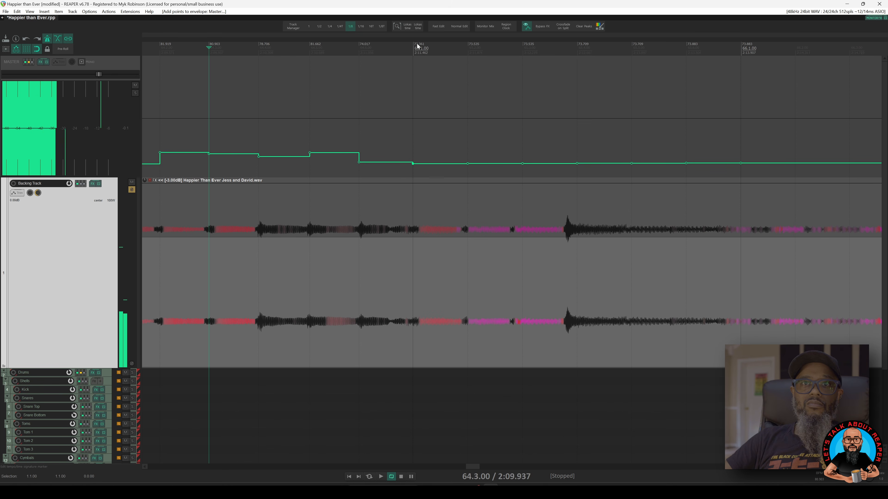
pyautogui.moveTo(422, 45); pyautogui.dragTo(415, 48)
pyautogui.press('space')
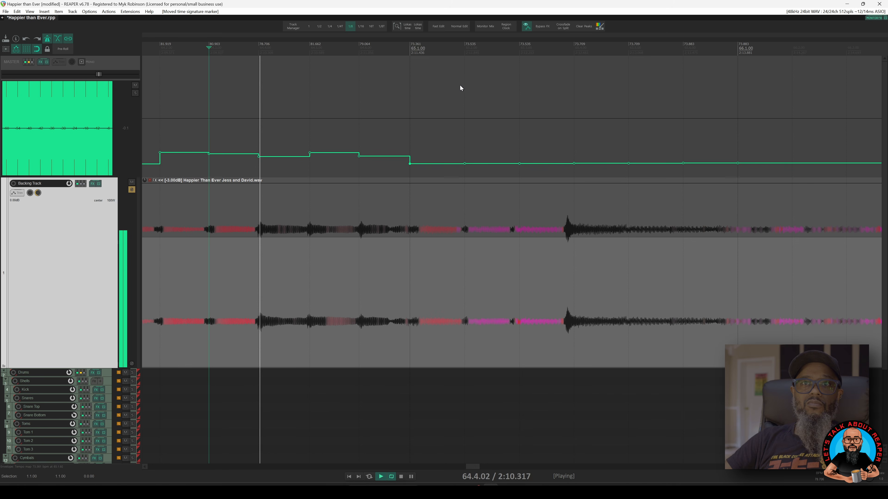
pyautogui.press('space')
pyautogui.moveTo(526, 46); pyautogui.dragTo(467, 48)
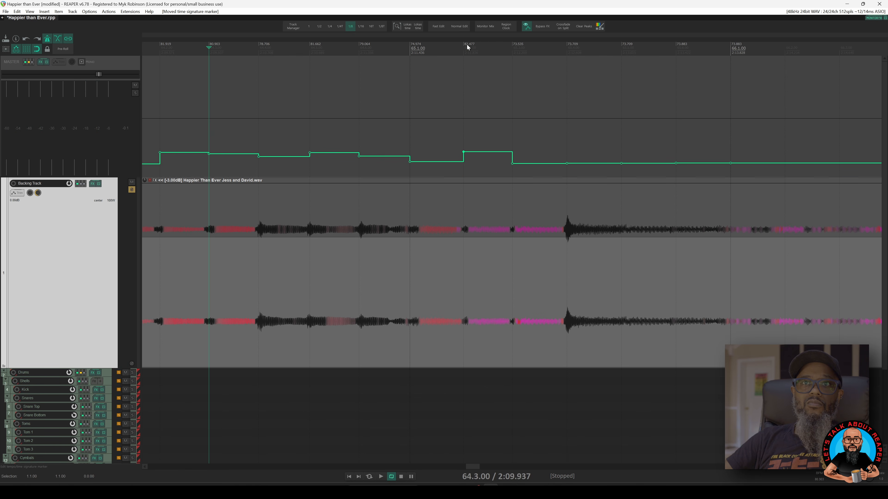
# Audition from 64.3.00 and move the tempo markers on beat 4 of measure 65 and at 66.1.00 earlier onto the audio
pyautogui.press('space')
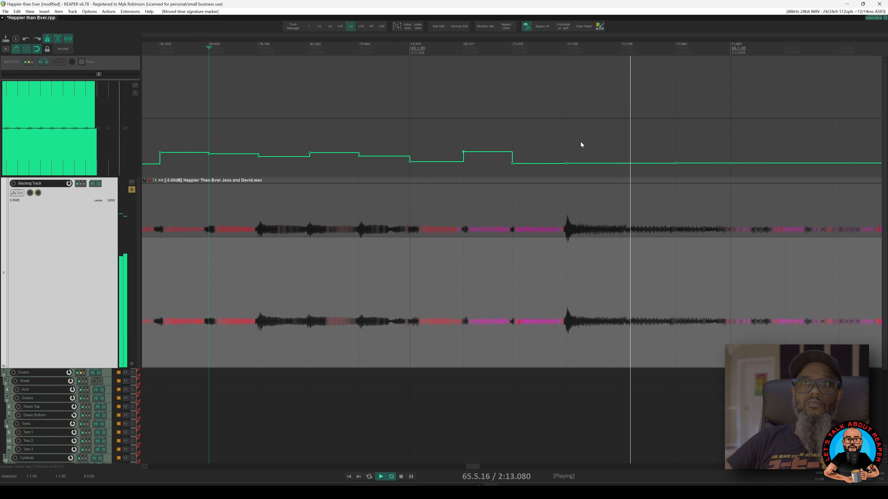
pyautogui.press('space')
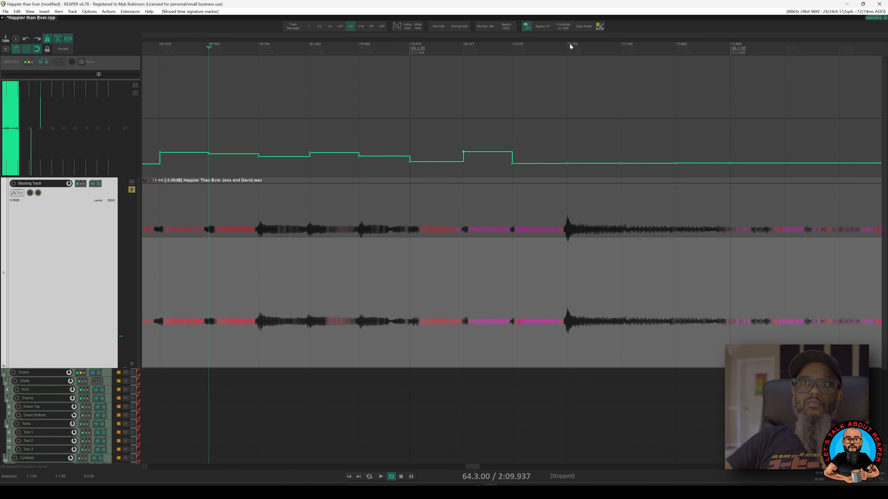
pyautogui.moveTo(570, 47); pyautogui.dragTo(569, 47)
pyautogui.press('space')
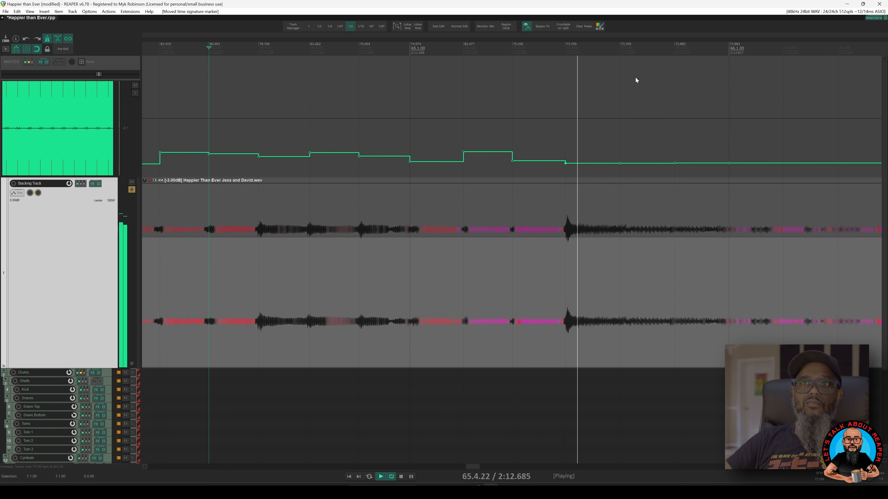
pyautogui.press('space')
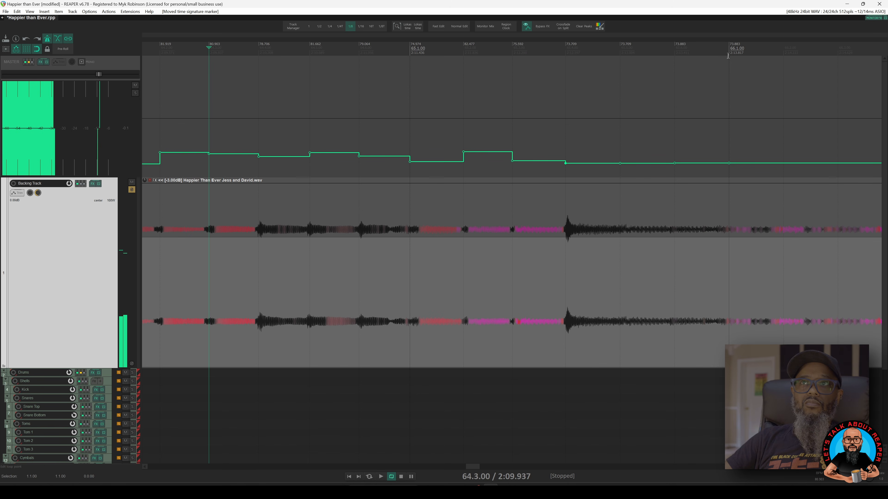
pyautogui.moveTo(733, 46); pyautogui.dragTo(732, 48)
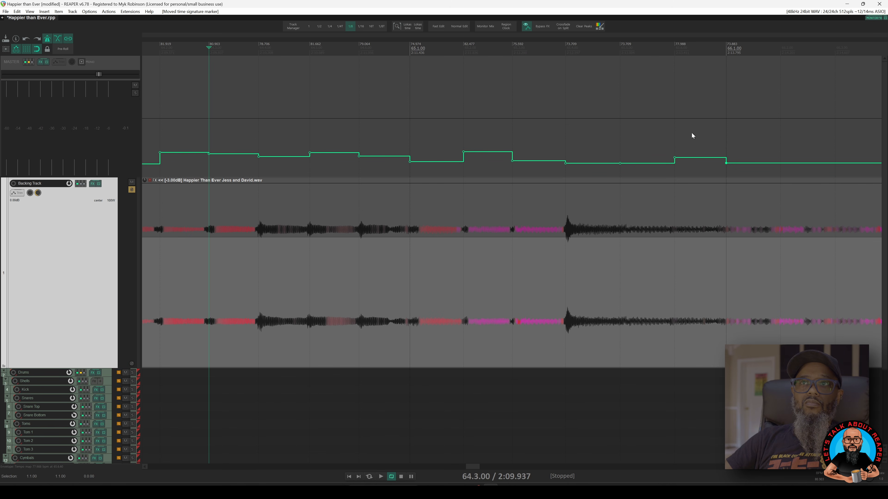
# Insert tempo envelope points between 73.883 and 74.057 bpm on beats 2 through 6 of measure 66 and at 67.1.00
pyautogui.hscroll(5, 687, 149)
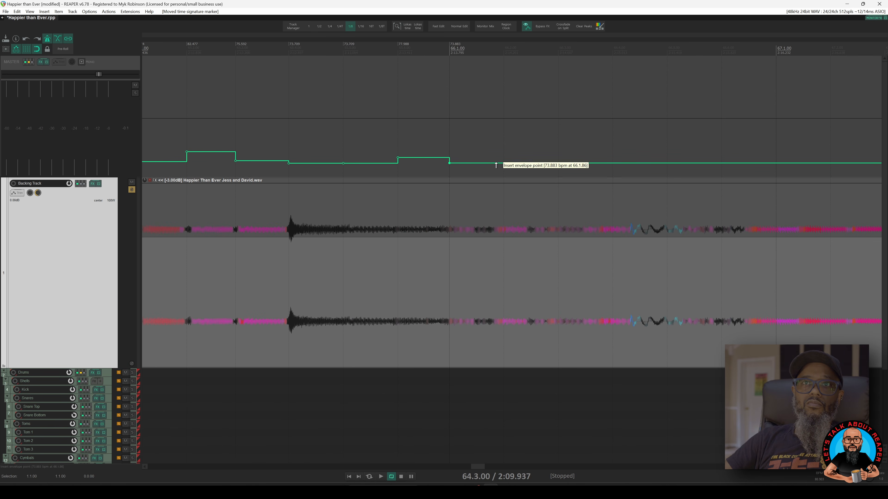
pyautogui.click(504, 165)
pyautogui.click(558, 164)
pyautogui.click(613, 164)
pyautogui.click(667, 163)
pyautogui.click(721, 163)
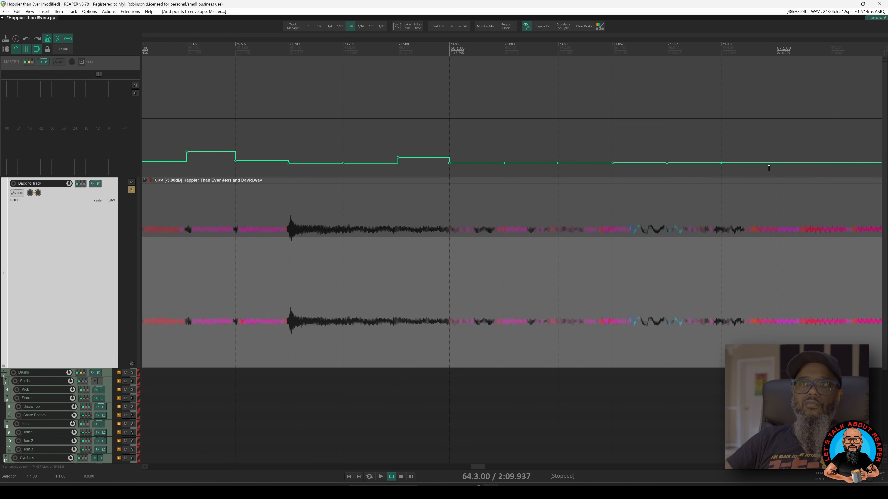
pyautogui.click(775, 163)
# Audition from 65.5.00 and move the tempo markers on beats 2, 3 and 4 of measure 66 earlier onto the audio
pyautogui.click(364, 47)
pyautogui.press('space')
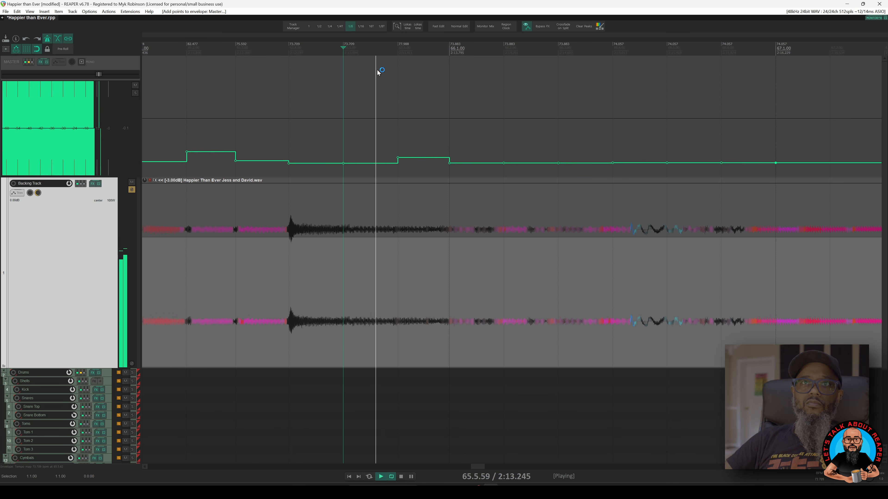
pyautogui.press('space')
pyautogui.moveTo(506, 44); pyautogui.dragTo(502, 45)
pyautogui.moveTo(558, 43); pyautogui.dragTo(555, 44)
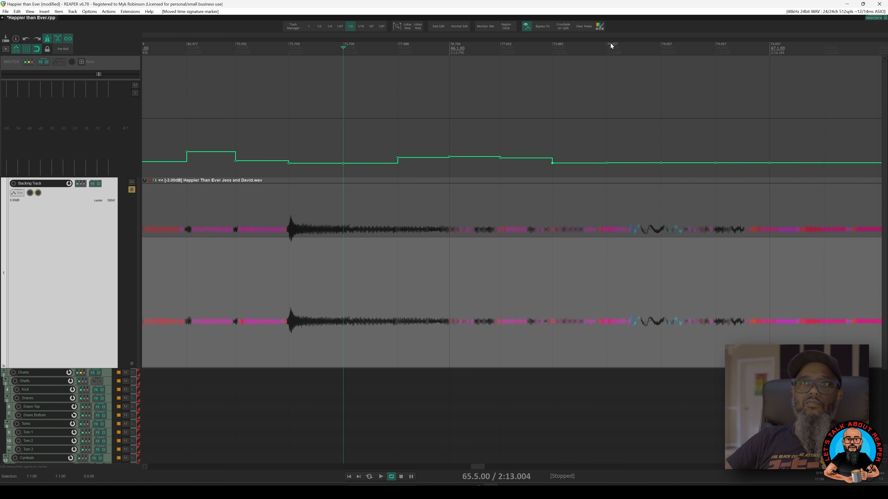
pyautogui.moveTo(610, 44); pyautogui.dragTo(604, 45)
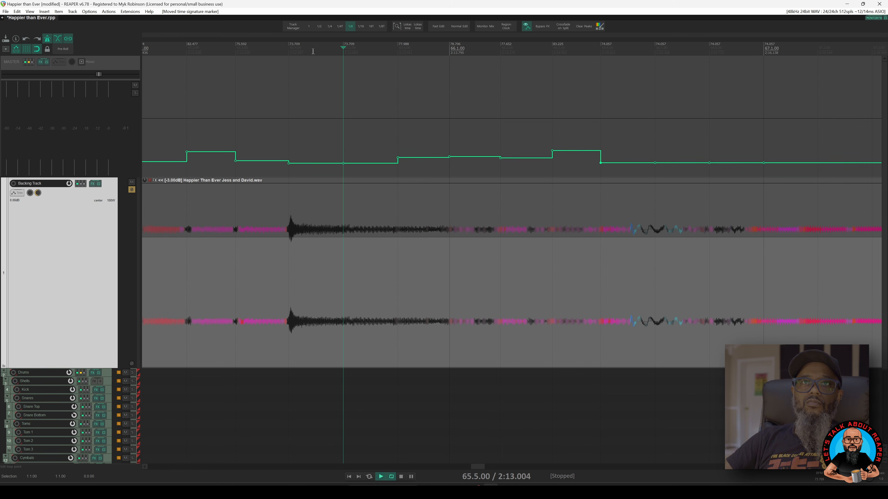
# Audition measure 66 repeatedly from 65.5.00 and move the tempo marker on beat 6 slightly earlier
pyautogui.press('space')
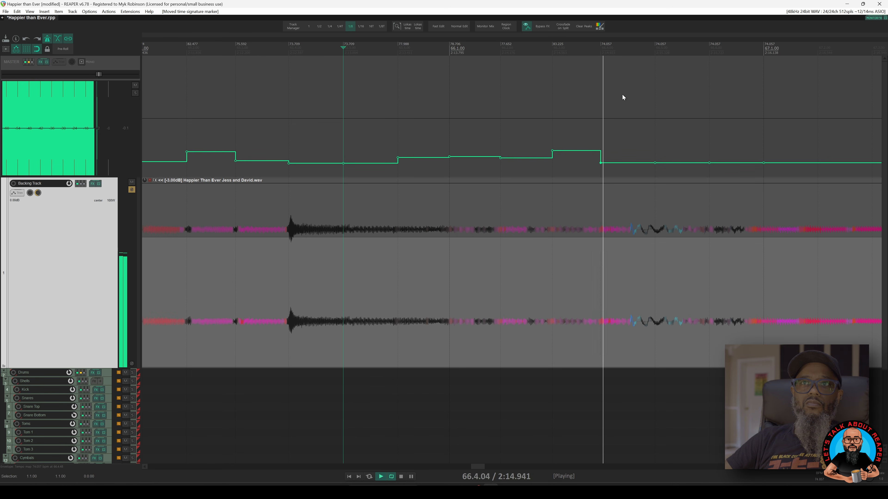
pyautogui.press('space')
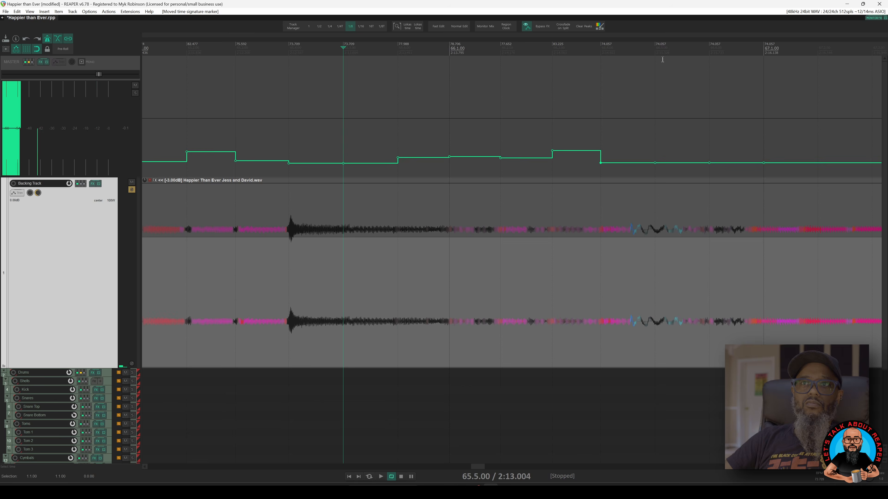
pyautogui.press('space')
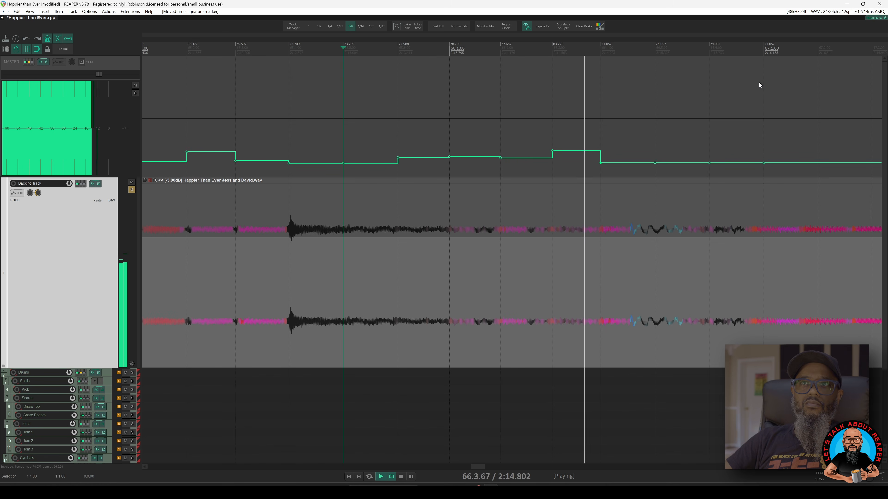
pyautogui.press('space')
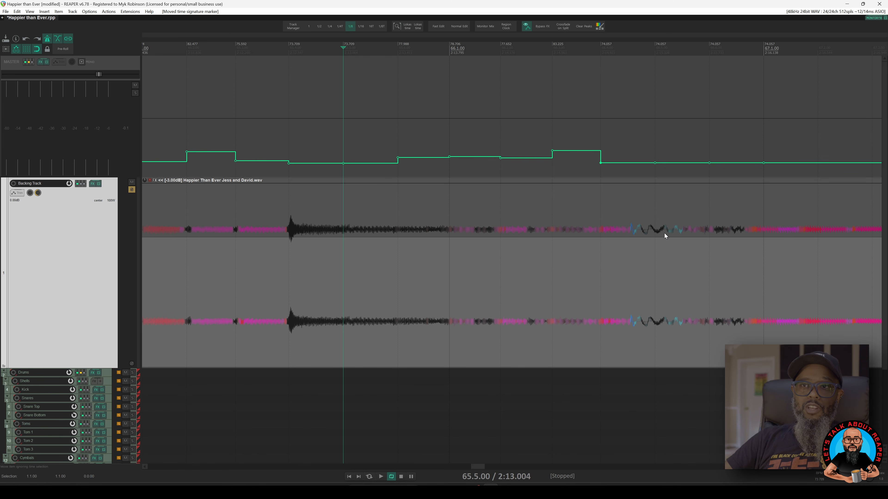
pyautogui.press('space')
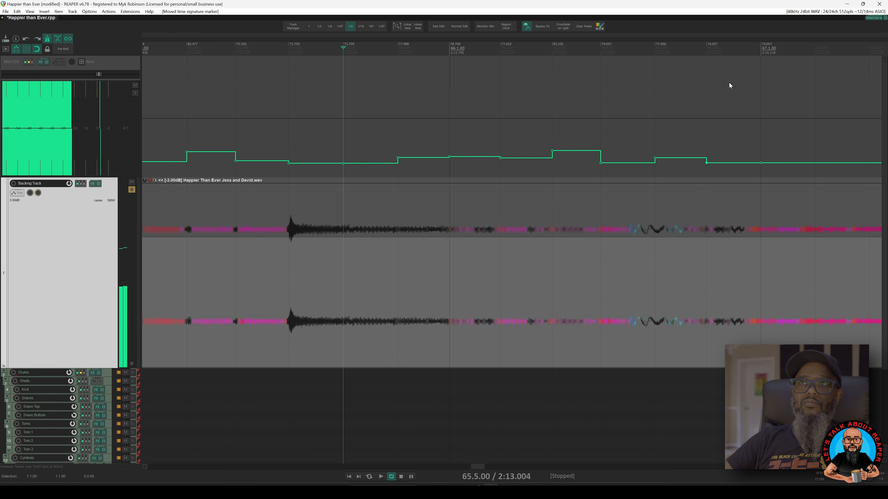
# Audition from 66.4.00 and move the tempo markers on beat 6 of measure 66 and at 67.1.00 earlier onto the audio
pyautogui.click(627, 72)
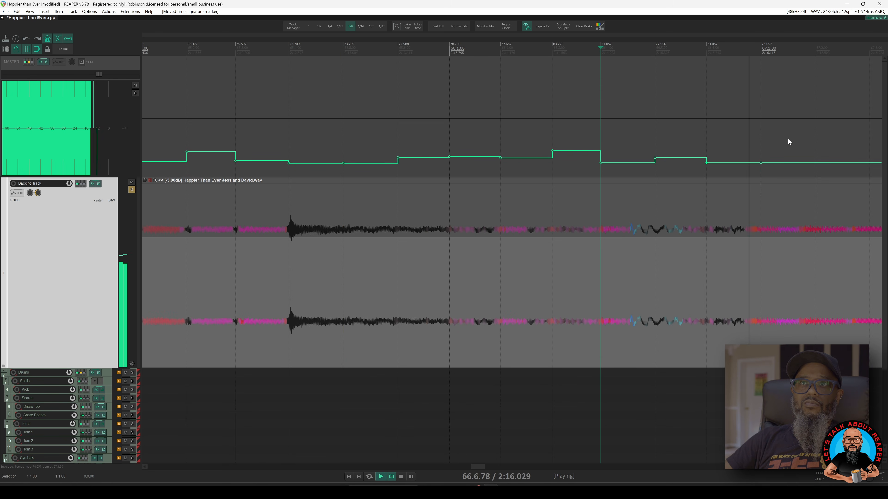
pyautogui.press('space')
pyautogui.moveTo(708, 44); pyautogui.dragTo(704, 43)
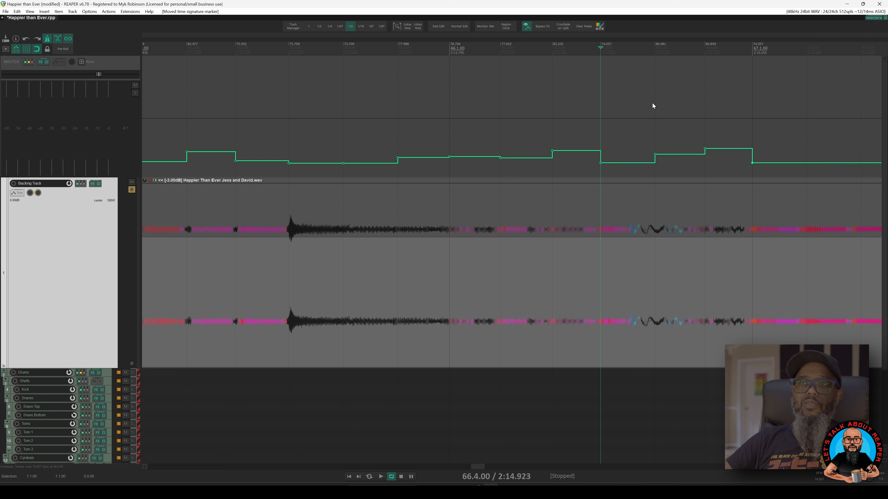
# Insert tempo envelope points between 74.057 and 74.232 bpm on beats 2 through 6 of measure 67 and at 68.1.00
pyautogui.hscroll(3, 652, 153)
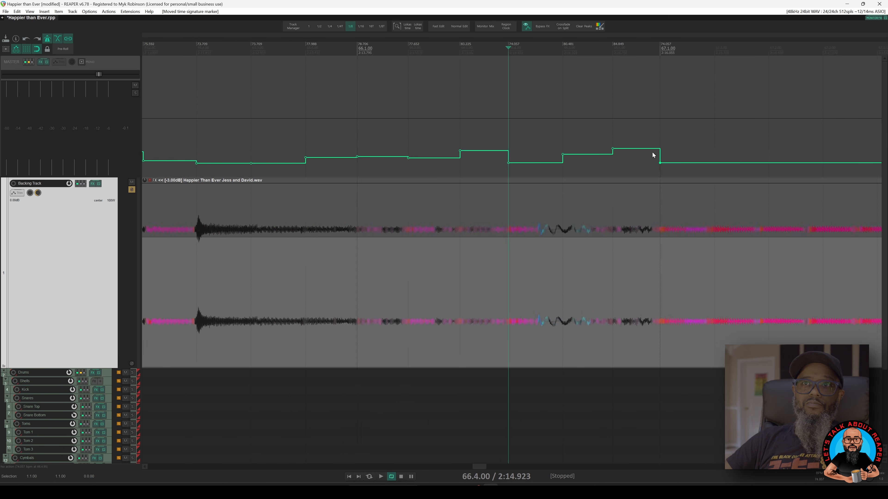
pyautogui.keyDown('shift'); pyautogui.click(529, 163); pyautogui.keyUp('shift')
pyautogui.keyDown('shift'); pyautogui.click(585, 163); pyautogui.keyUp('shift')
pyautogui.keyDown('shift'); pyautogui.click(638, 163); pyautogui.keyUp('shift')
pyautogui.keyDown('shift'); pyautogui.click(747, 163); pyautogui.keyUp('shift')
pyautogui.keyDown('shift'); pyautogui.click(801, 163); pyautogui.keyUp('shift')
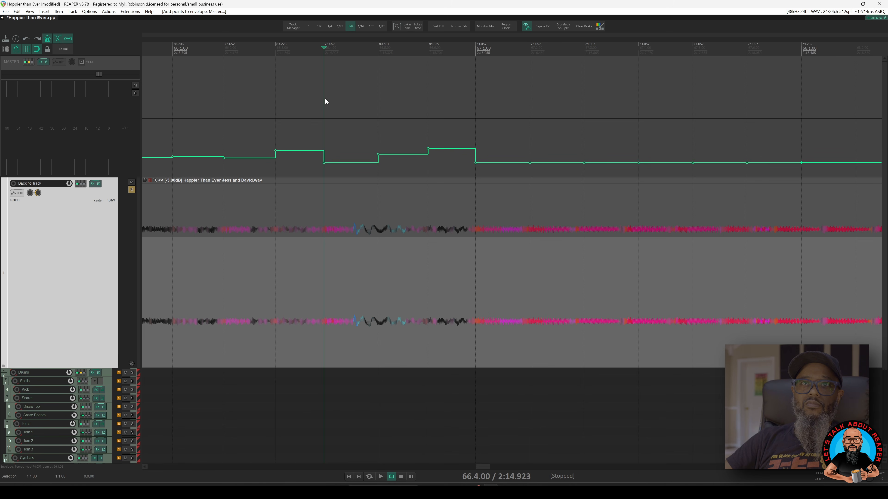
# Audition from 66.4.00 and move the tempo markers on beats 2 and 3 of measure 67 earlier onto the audio
pyautogui.press('space')
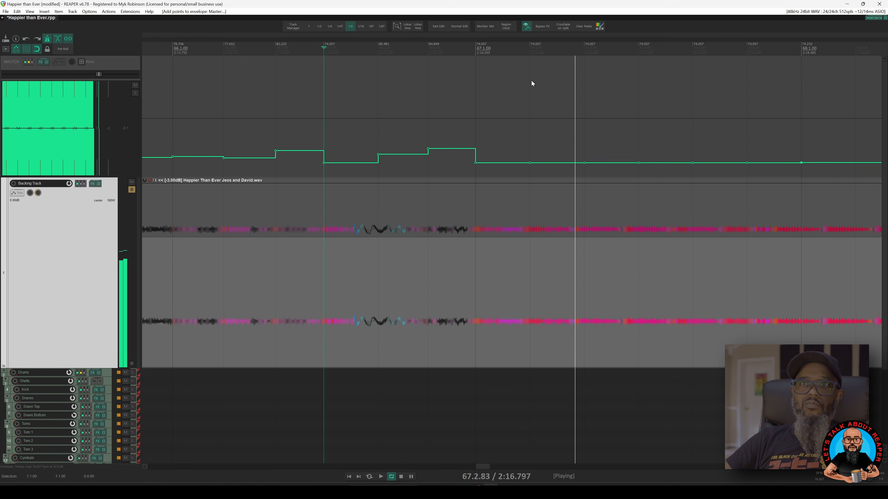
pyautogui.press('space')
pyautogui.moveTo(532, 44); pyautogui.dragTo(530, 46)
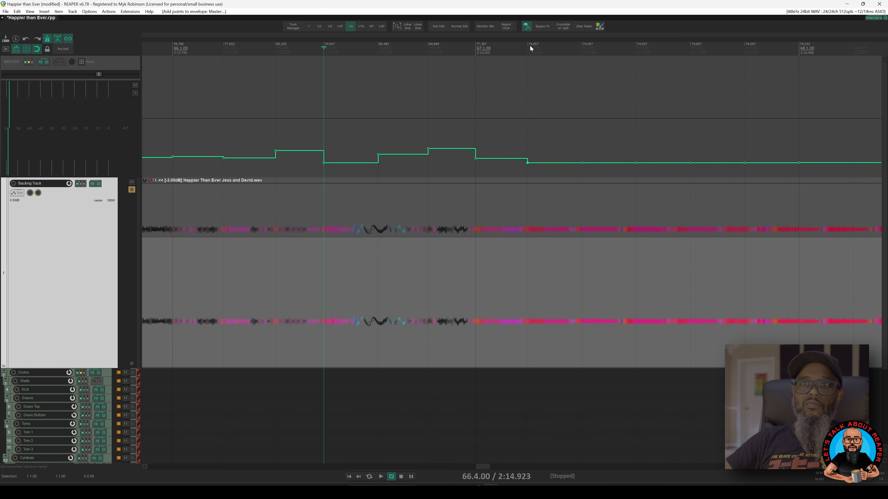
pyautogui.moveTo(584, 42); pyautogui.dragTo(580, 43)
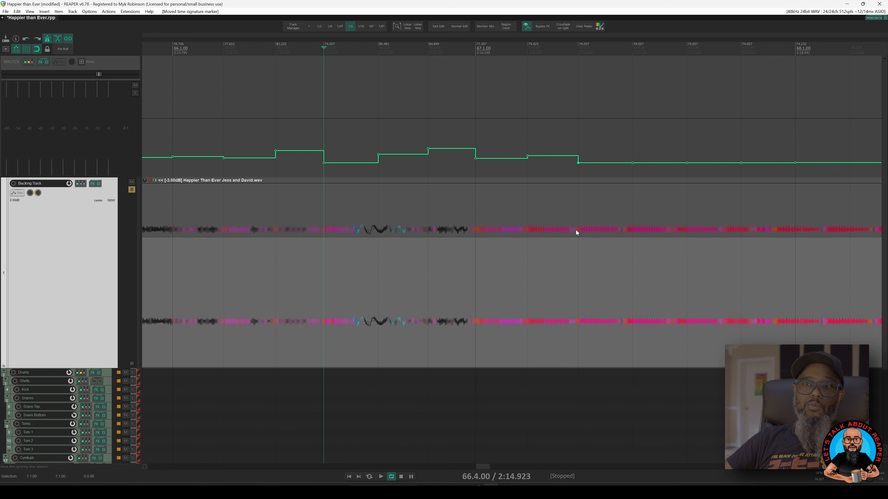
# Select the backing track's audio item and enlarge its waveform peaks so the transients are easier to see
pyautogui.click(582, 265)
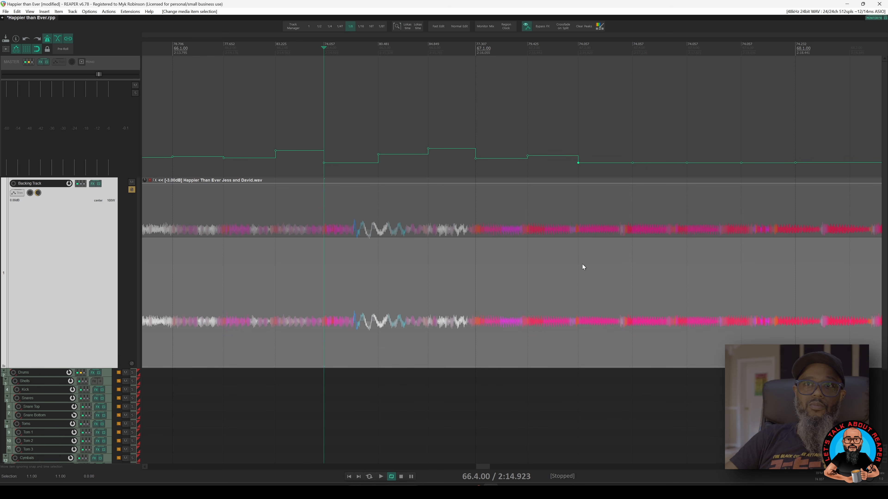
pyautogui.scroll(6, 582, 264)
pyautogui.scroll(-1, 582, 265)
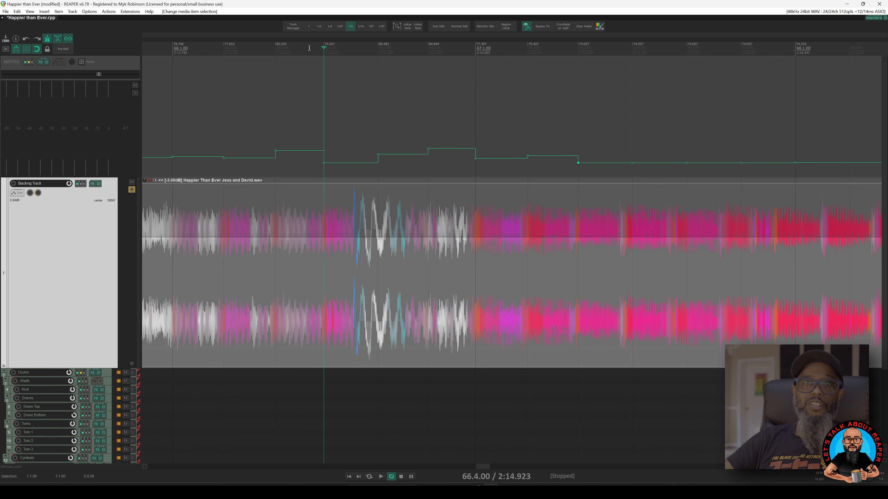
# Move the tempo markers on beats 4 through 6 of measure 67 and at 68.1.00 earlier onto the transients, and audition from 66.2.00
pyautogui.press('space')
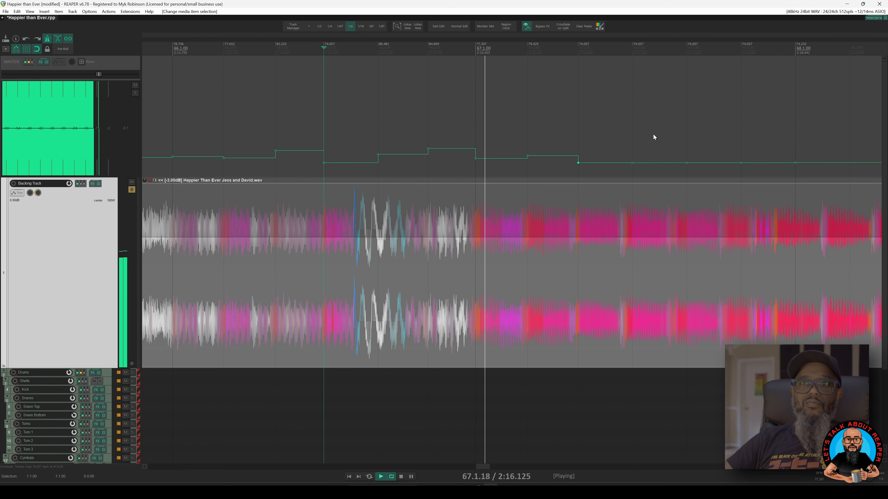
pyautogui.press('space')
pyautogui.moveTo(633, 44); pyautogui.dragTo(626, 47)
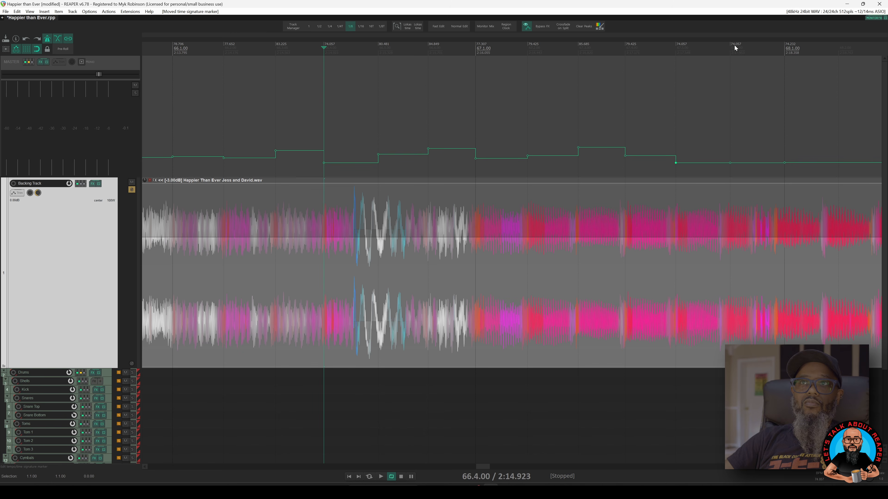
pyautogui.moveTo(730, 46); pyautogui.dragTo(729, 47)
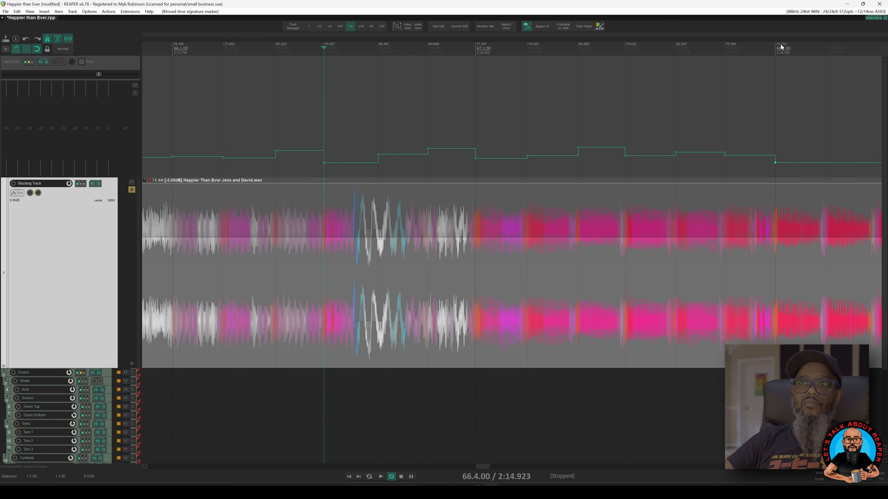
pyautogui.click(212, 52)
pyautogui.press('space')
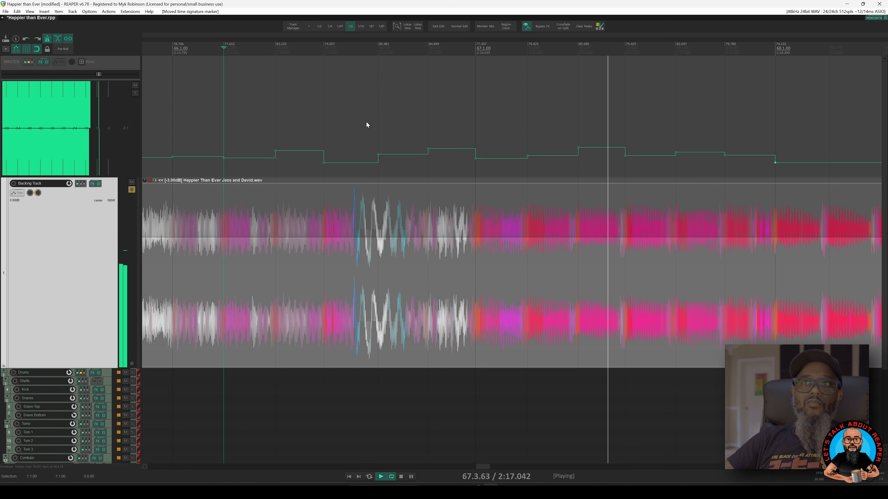
pyautogui.press('space')
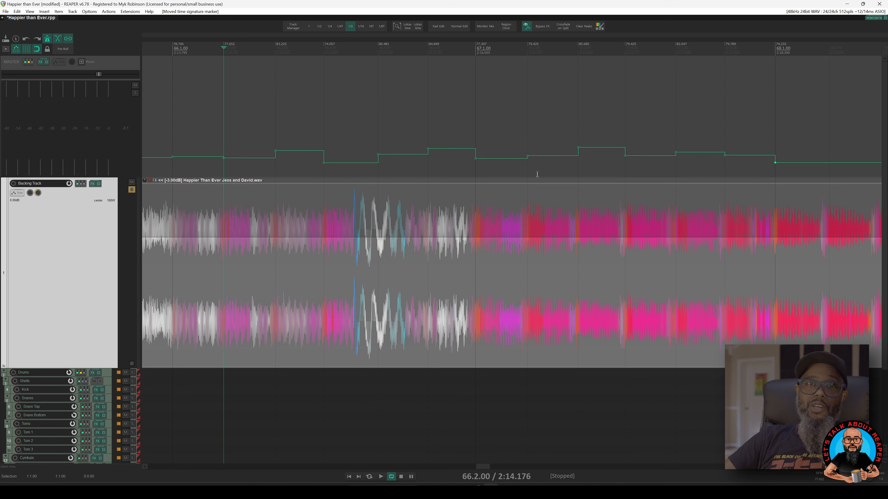
# Insert tempo envelope points between 74.232 and 74.58 bpm on beats 2 through 6 of measure 68 and at 69.1.00
pyautogui.hscroll(10, 537, 174)
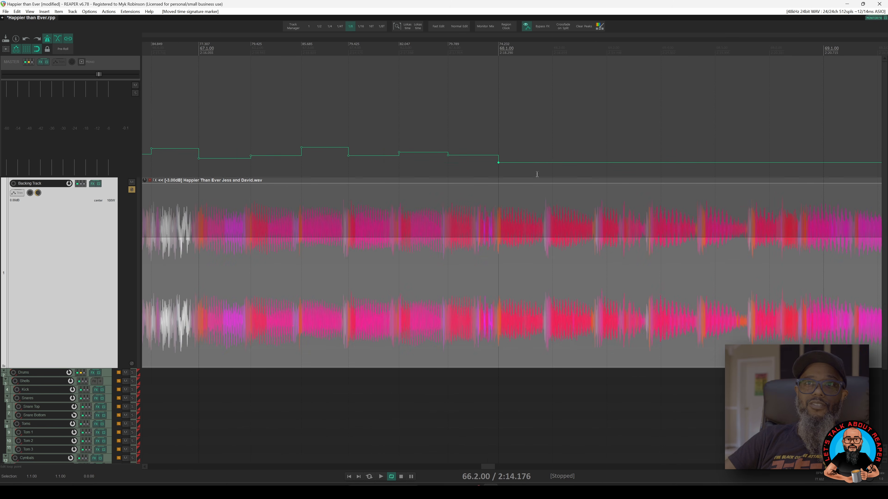
pyautogui.keyDown('shift'); pyautogui.click(274, 165); pyautogui.keyUp('shift')
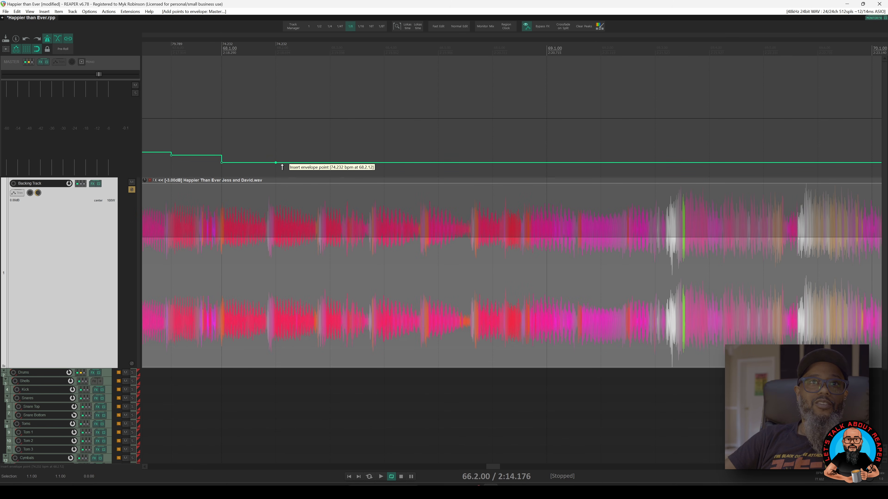
pyautogui.keyDown('shift'); pyautogui.click(329, 165); pyautogui.keyUp('shift')
pyautogui.keyDown('shift'); pyautogui.click(380, 163); pyautogui.keyUp('shift')
pyautogui.keyDown('shift'); pyautogui.click(438, 163); pyautogui.keyUp('shift')
pyautogui.keyDown('shift'); pyautogui.click(491, 163); pyautogui.keyUp('shift')
pyautogui.keyDown('shift'); pyautogui.click(547, 164); pyautogui.keyUp('shift')
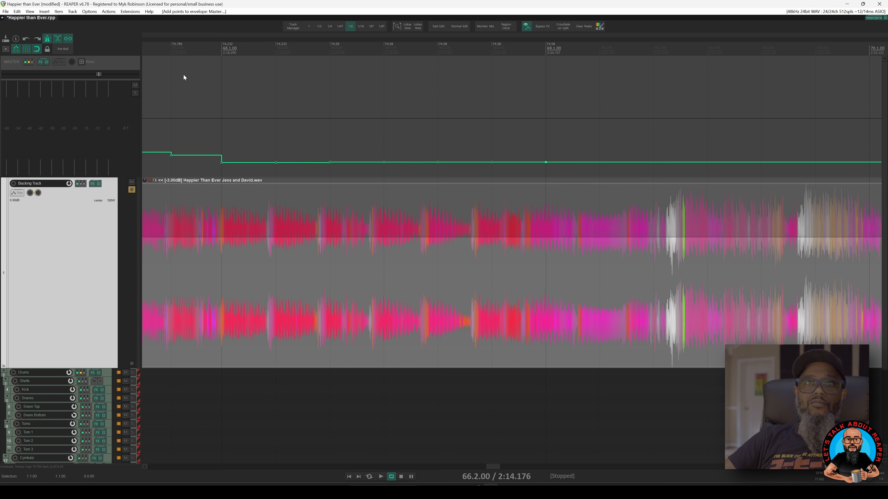
# Audition from 67.6.00 and move the tempo markers on beats 2 through 6 of measure 68 and at 69.1.00 earlier onto the transients
pyautogui.click(171, 65)
pyautogui.press('space')
pyautogui.press('space')
pyautogui.moveTo(276, 47); pyautogui.dragTo(269, 45)
pyautogui.moveTo(329, 46); pyautogui.dragTo(323, 48)
pyautogui.moveTo(377, 47); pyautogui.dragTo(425, 48)
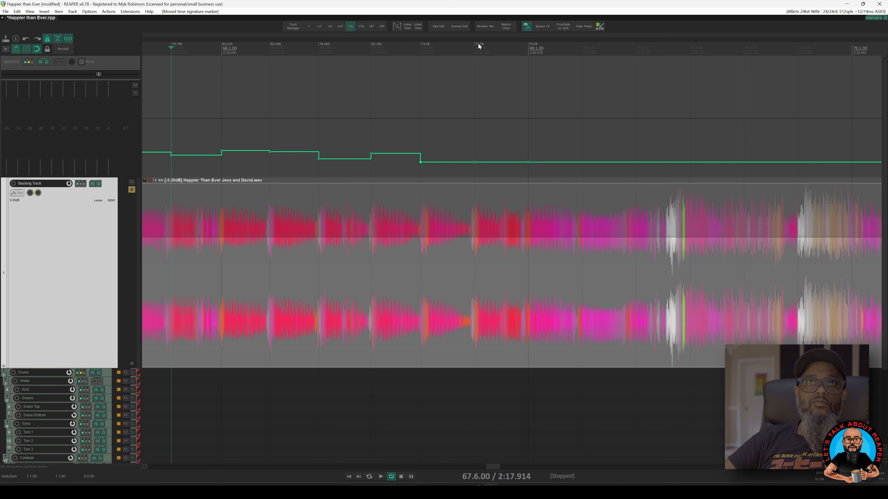
pyautogui.moveTo(478, 47); pyautogui.dragTo(476, 48)
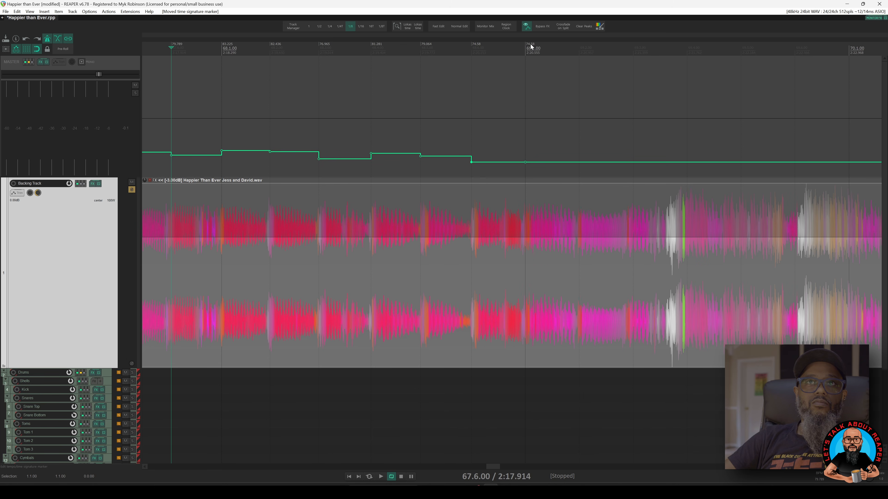
pyautogui.moveTo(529, 46); pyautogui.dragTo(528, 46)
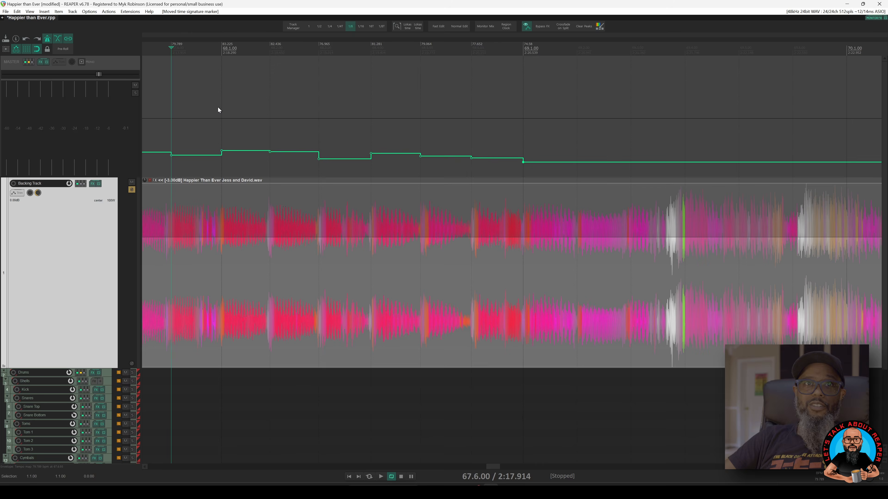
pyautogui.press('space')
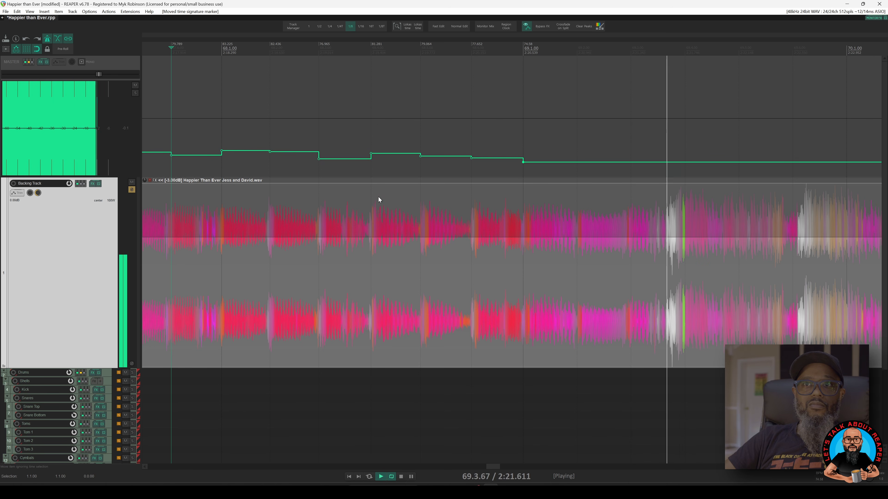
pyautogui.press('space')
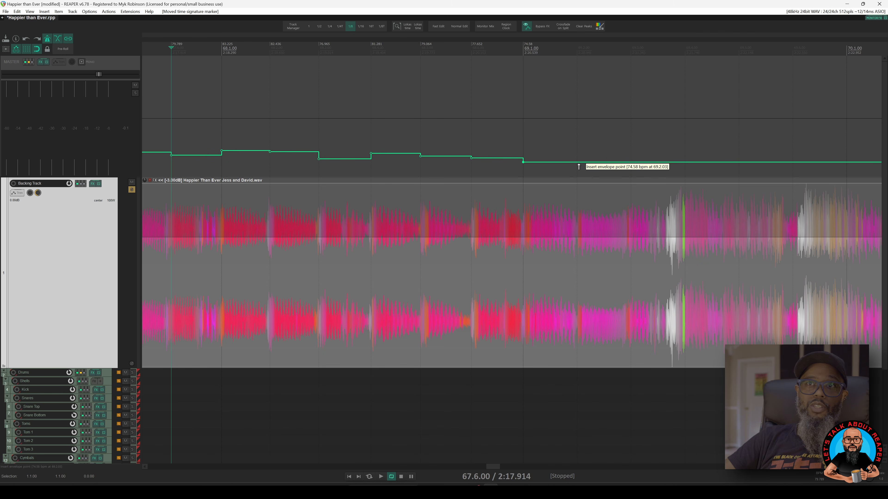
# Insert tempo envelope points between 74.58 and 75.102 bpm on beats 2 through 6 of measure 69 and at 70.1.00
pyautogui.click(579, 161)
pyautogui.click(630, 162)
pyautogui.click(684, 161)
pyautogui.click(739, 162)
pyautogui.click(793, 162)
pyautogui.click(849, 163)
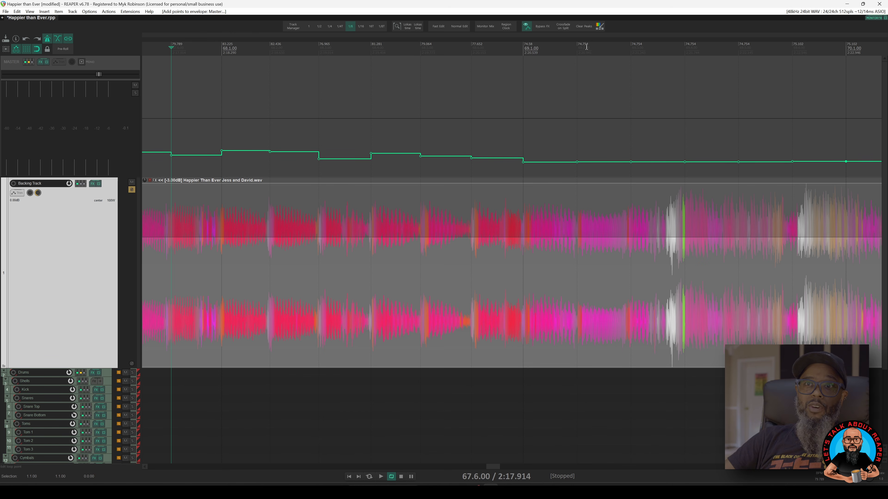
# Audition repeatedly from 68.5.00 and move the tempo markers on beats 3 and 5 of measure 69 earlier onto the audio
pyautogui.click(421, 52)
pyautogui.press('space')
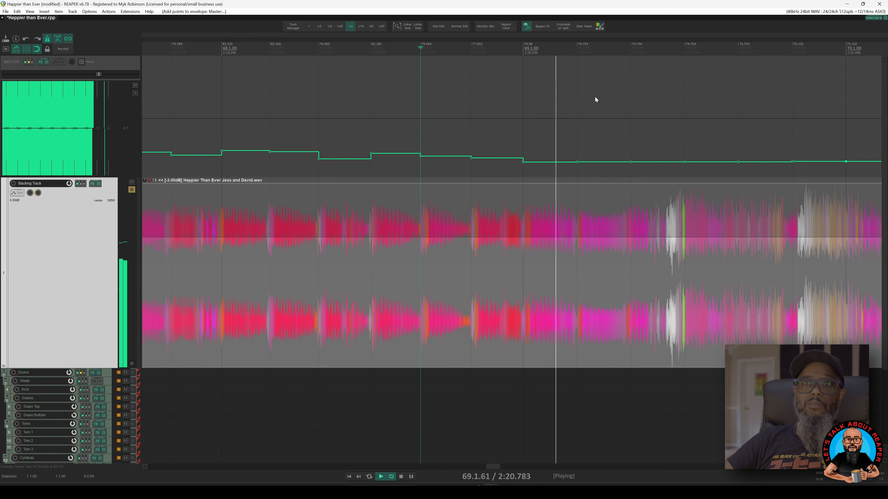
pyautogui.press('space')
pyautogui.moveTo(634, 47); pyautogui.dragTo(629, 47)
pyautogui.press('space')
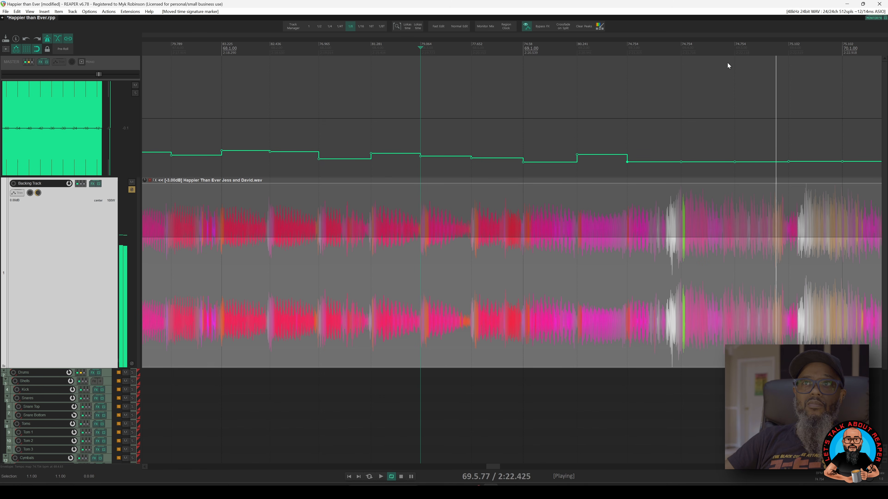
pyautogui.press('space')
pyautogui.moveTo(738, 46); pyautogui.dragTo(734, 47)
pyautogui.press('space')
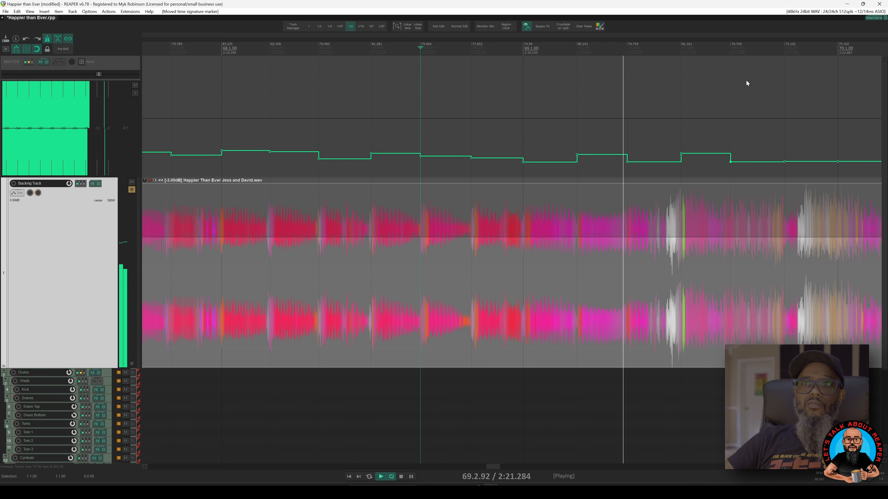
pyautogui.press('space')
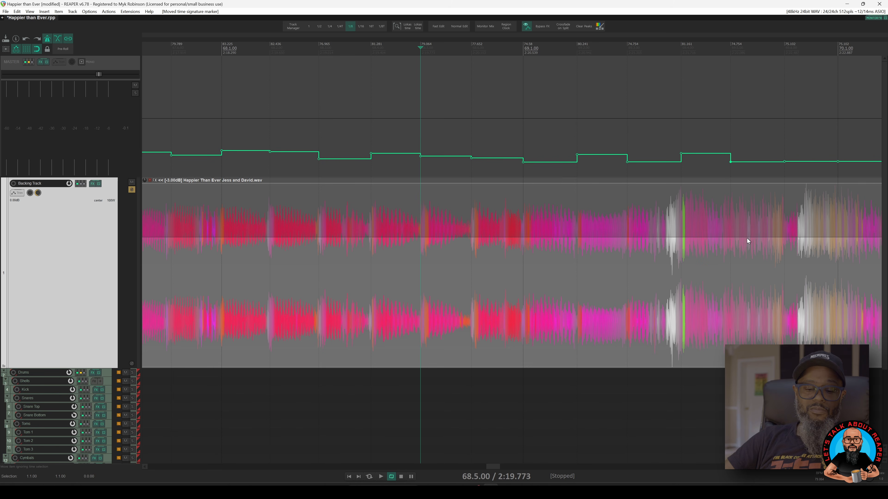
# Audition from 68.5.00 and nudge the tempo markers on beats 4 and 5 of measure 69 and at 70.1.00 slightly earlier
pyautogui.hscroll(3, 747, 238)
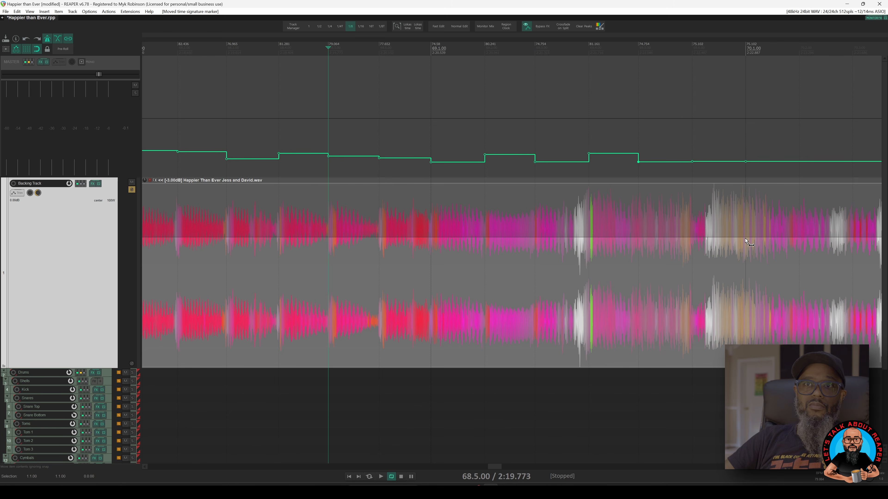
pyautogui.press('space')
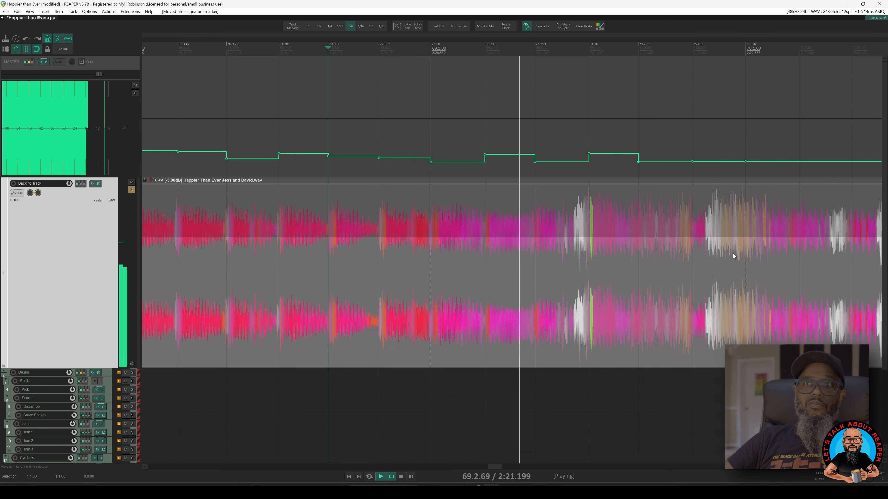
pyautogui.press('space')
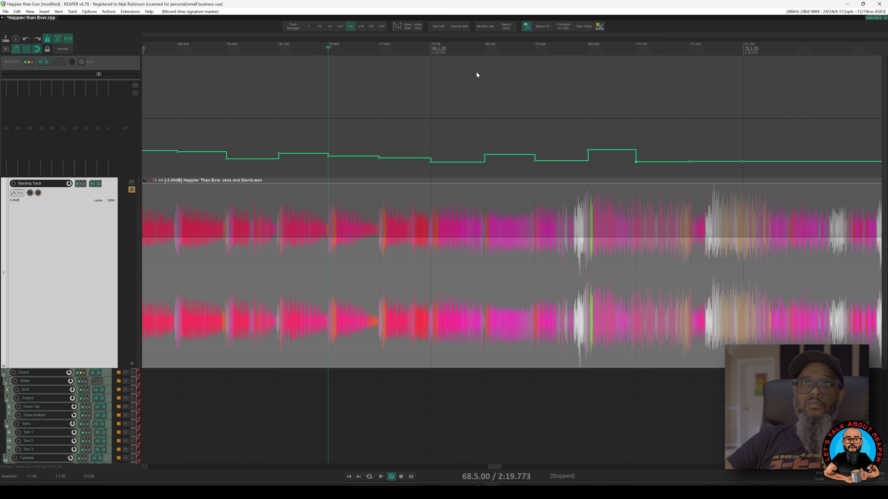
pyautogui.press('space')
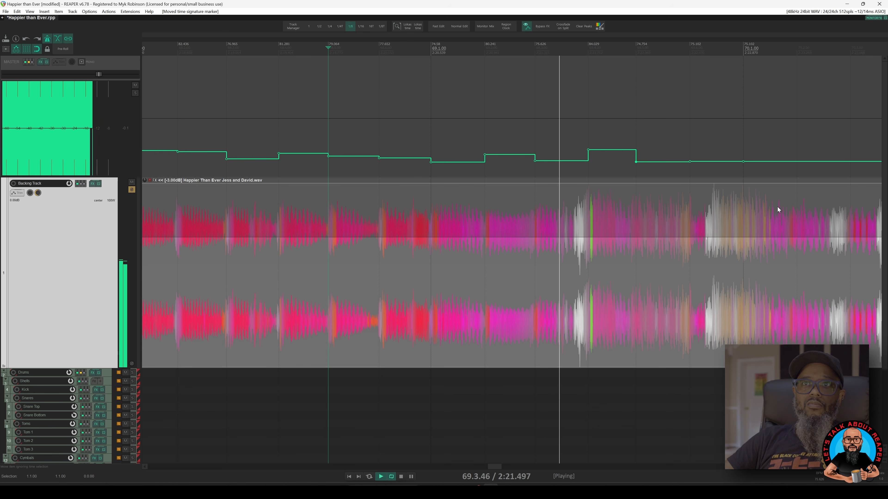
pyautogui.press('space')
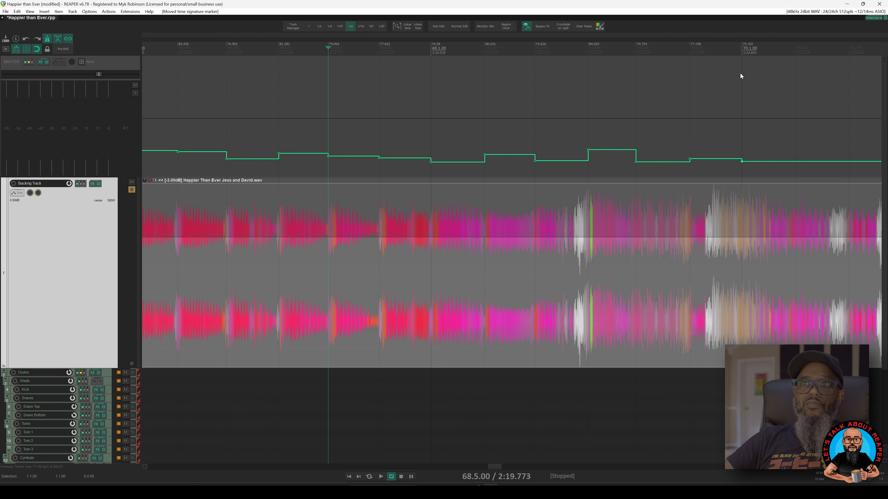
# Insert tempo envelope points between 75.102 and 75.277 bpm on beats 2 through 6 of measure 70 and at 71.1.00
pyautogui.hscroll(5, 718, 167)
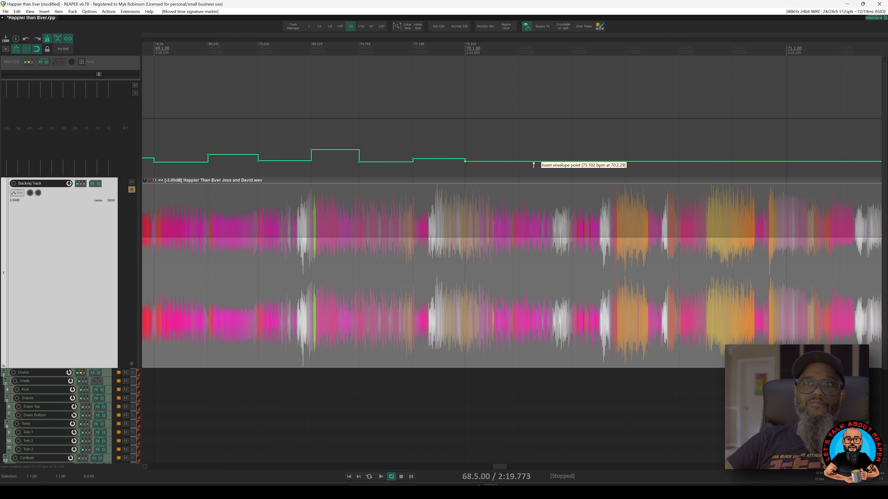
pyautogui.click(518, 161)
pyautogui.click(568, 162)
pyautogui.click(626, 161)
pyautogui.click(677, 162)
pyautogui.click(732, 161)
pyautogui.click(788, 162)
# Audition from 69.5.00 and move the tempo markers on beats 2 and 3 of measure 70 earlier onto the audio
pyautogui.click(360, 57)
pyautogui.press('space')
pyautogui.press('space')
pyautogui.moveTo(519, 44); pyautogui.dragTo(564, 45)
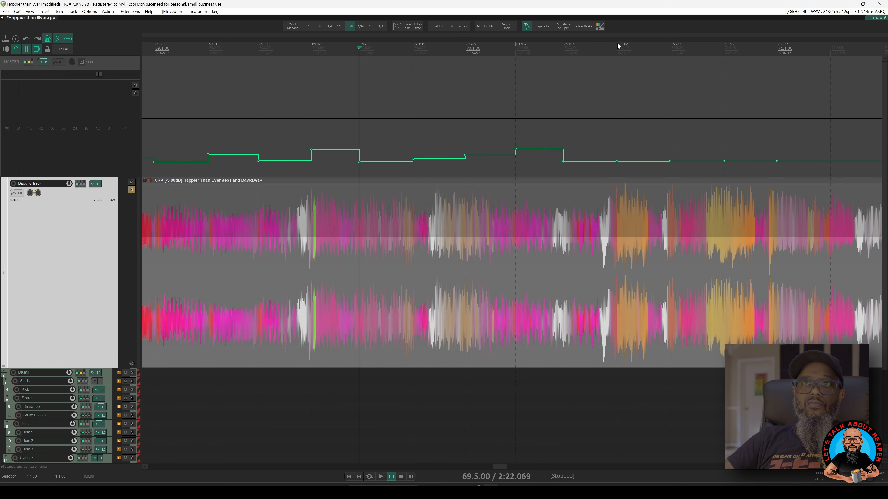
# Audition repeatedly from 69.5.00 and nudge the tempo markers on beats 4, 5 and 6 of measure 70 earlier onto the transients
pyautogui.press('space')
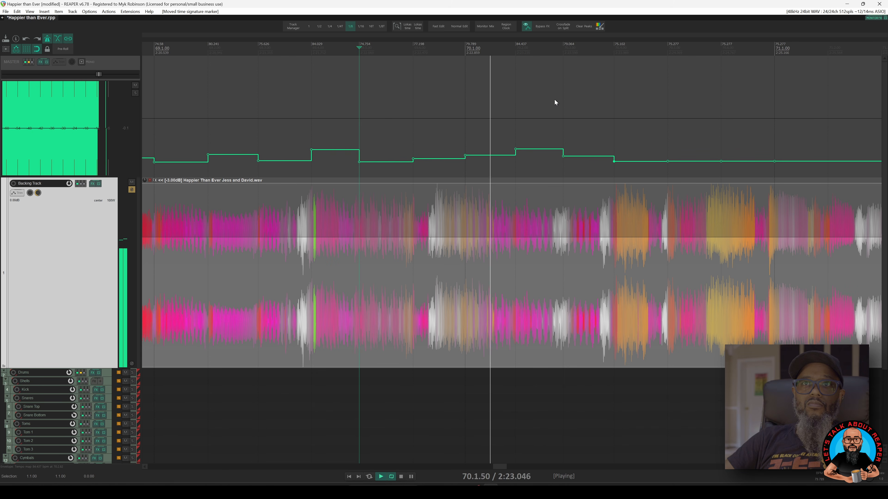
pyautogui.press('space')
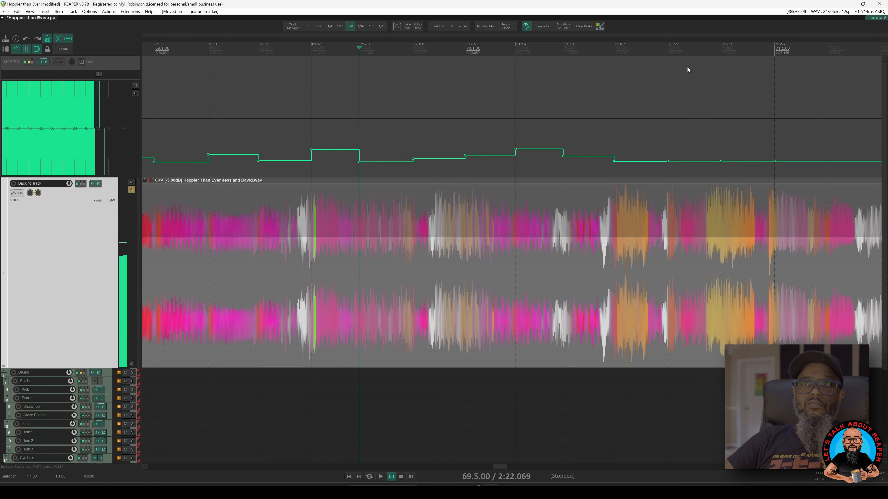
pyautogui.moveTo(670, 44); pyautogui.dragTo(668, 45)
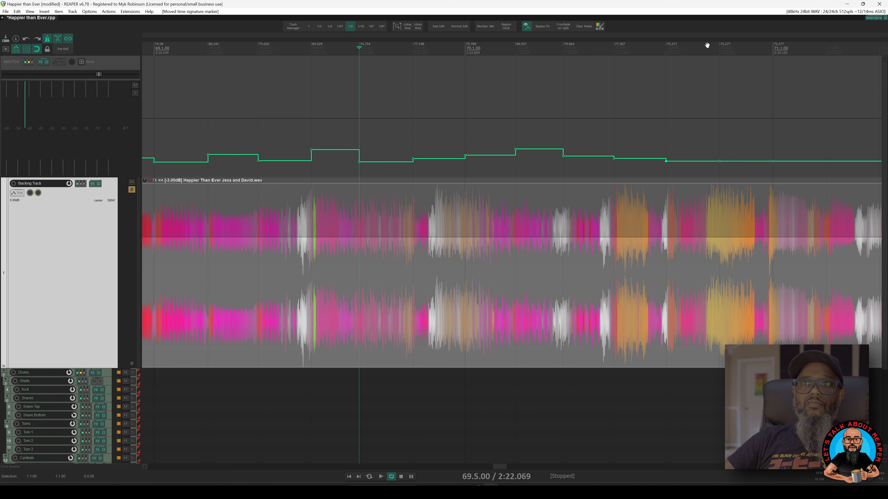
pyautogui.press('space')
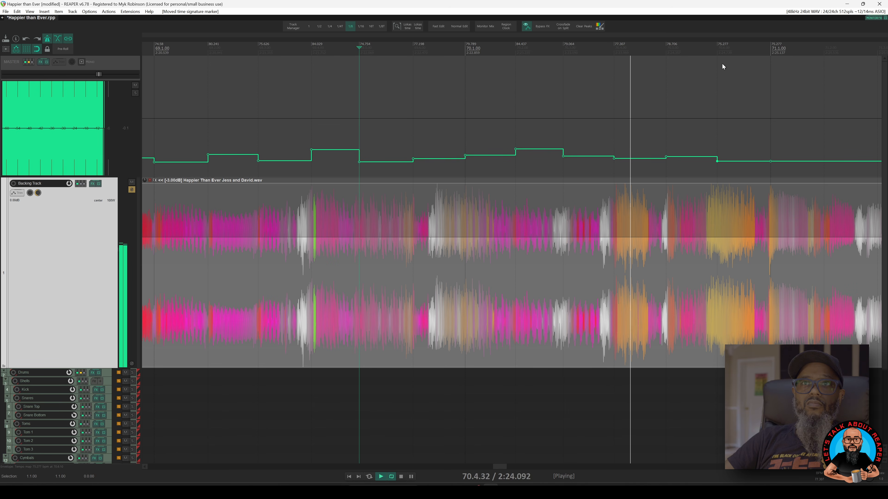
pyautogui.press('space')
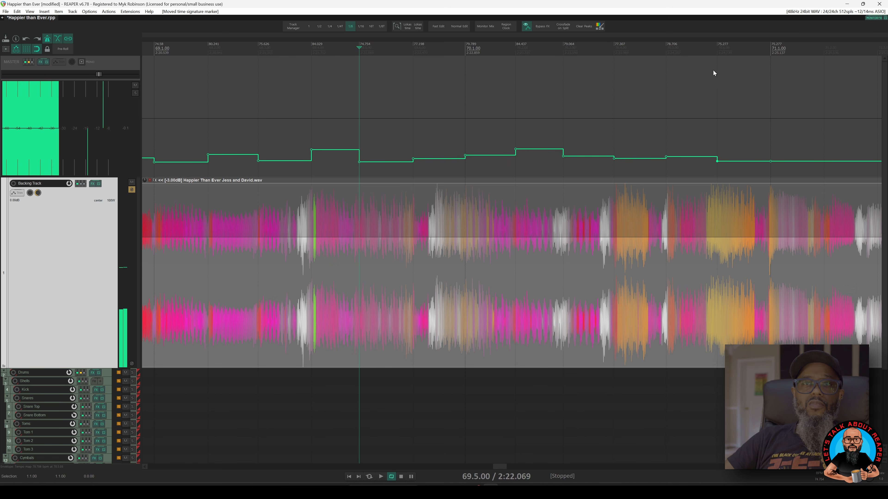
# Check the metronome's beat volume settings and play the tempo-mapped section from 61.1.00 to compare the click with the song
pyautogui.scroll(-5, 629, 123)
pyautogui.scroll(-2, 629, 122)
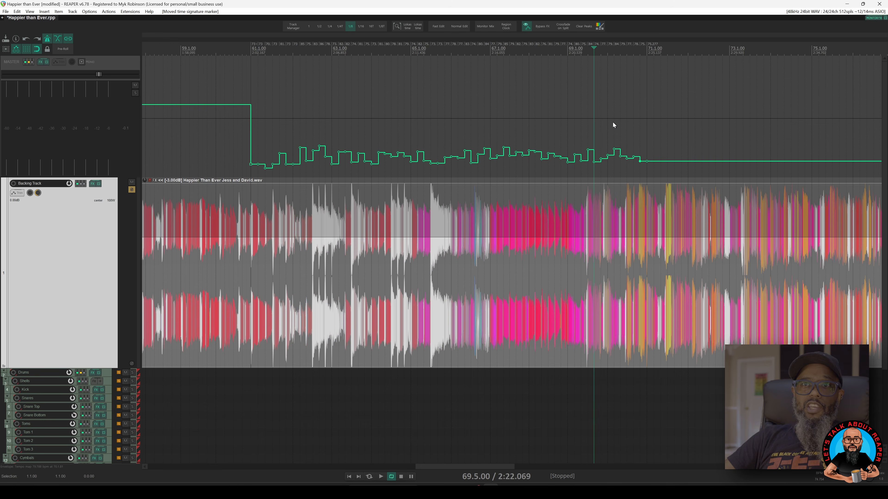
pyautogui.rightClick(48, 39)
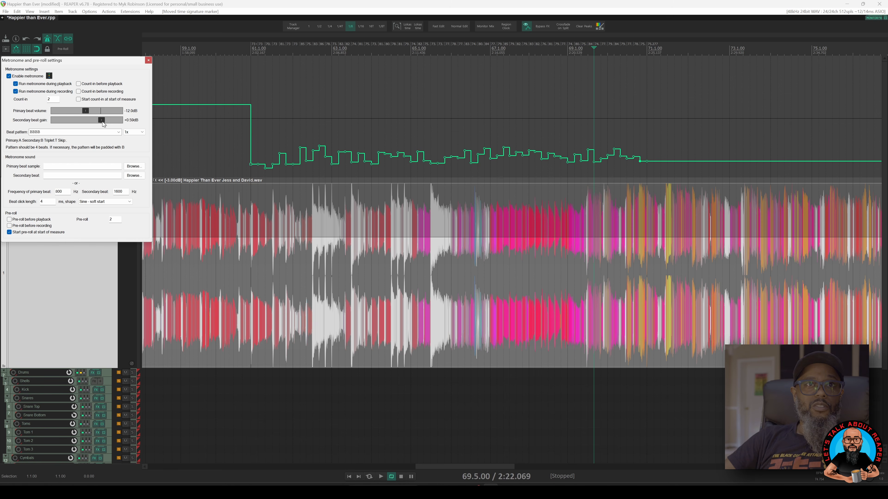
pyautogui.click(149, 60)
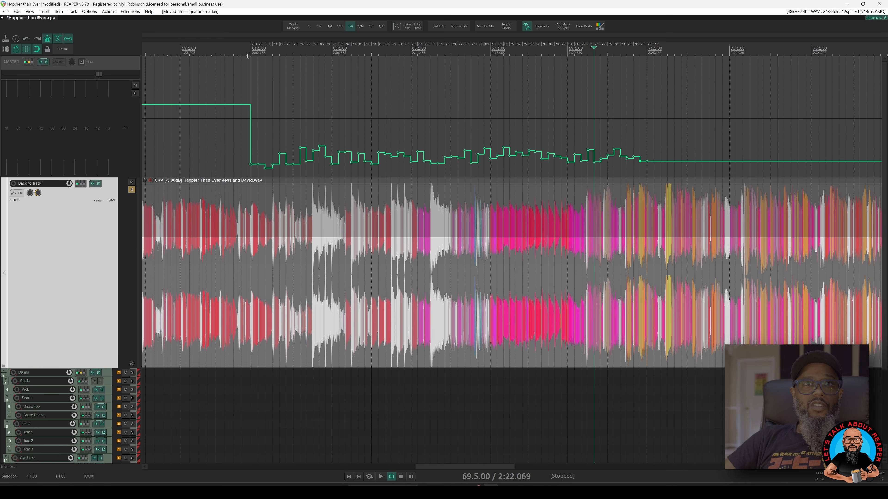
pyautogui.click(252, 50)
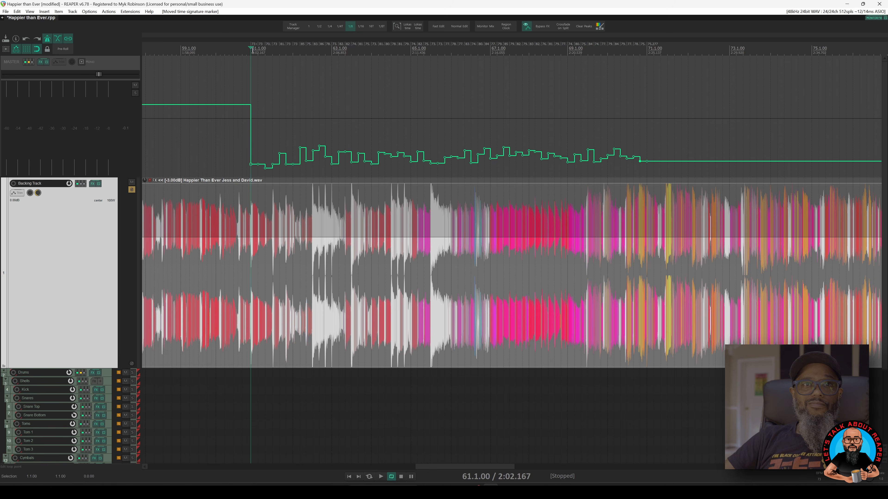
pyautogui.press('space')
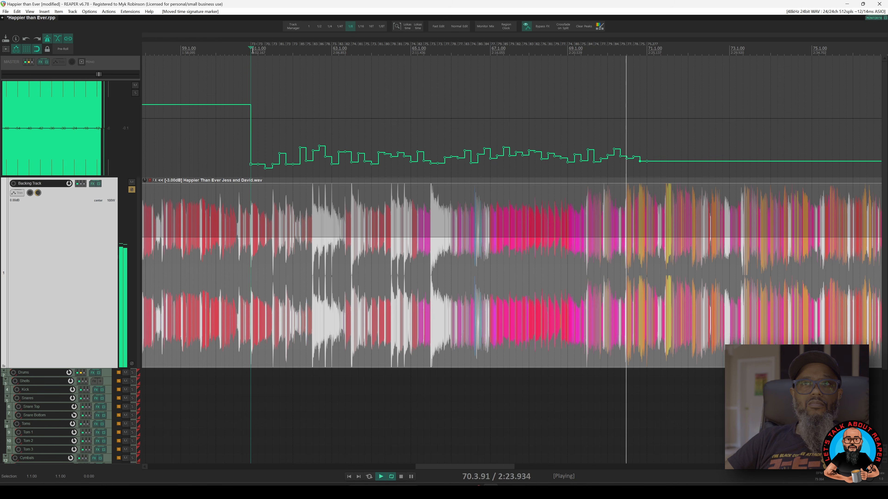
pyautogui.press('space')
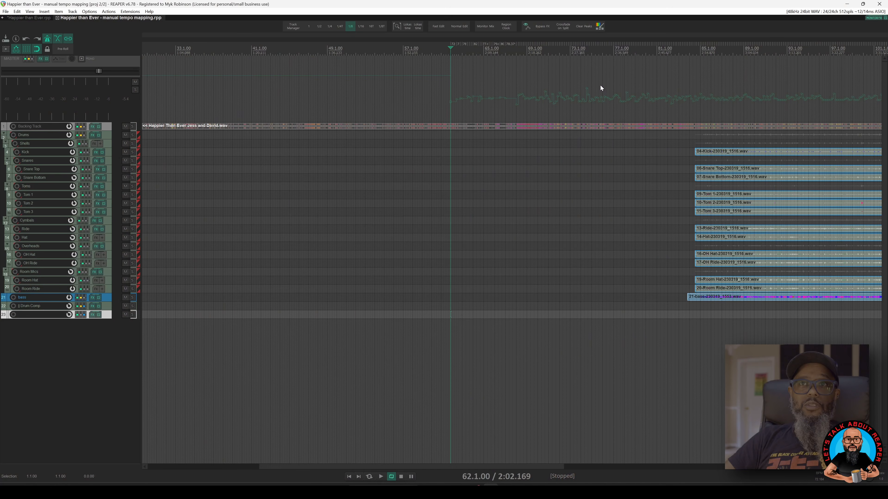
# Review the complete tempo map in the manual tempo mapping project and play the song from 62.1.00 to examine the tempo changes
pyautogui.hscroll(8, 599, 85)
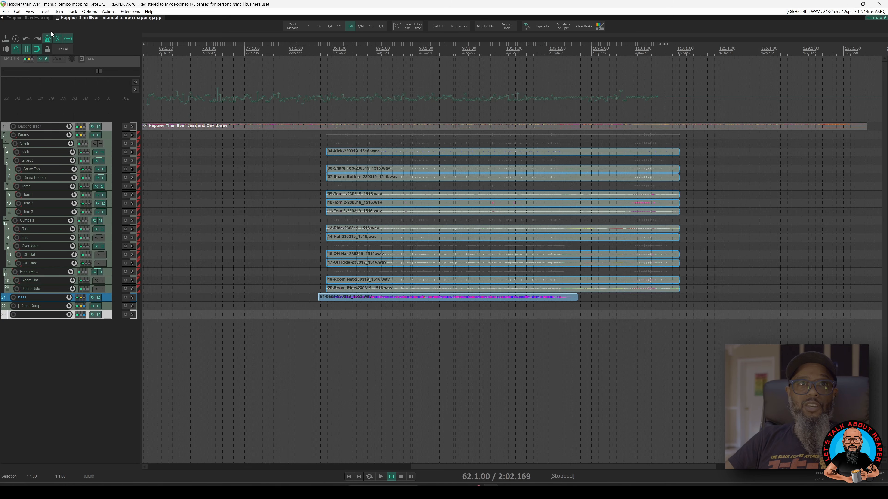
pyautogui.hscroll(1, 329, 134)
pyautogui.hscroll(-2, 329, 135)
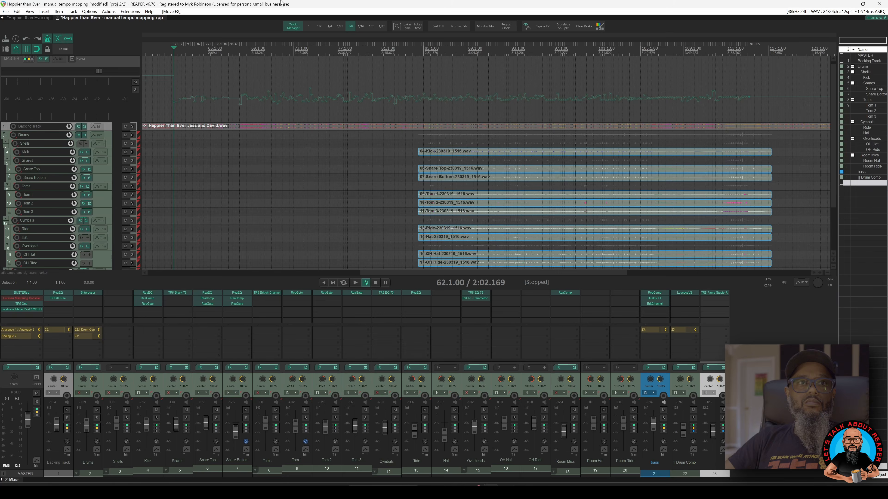
pyautogui.press('space')
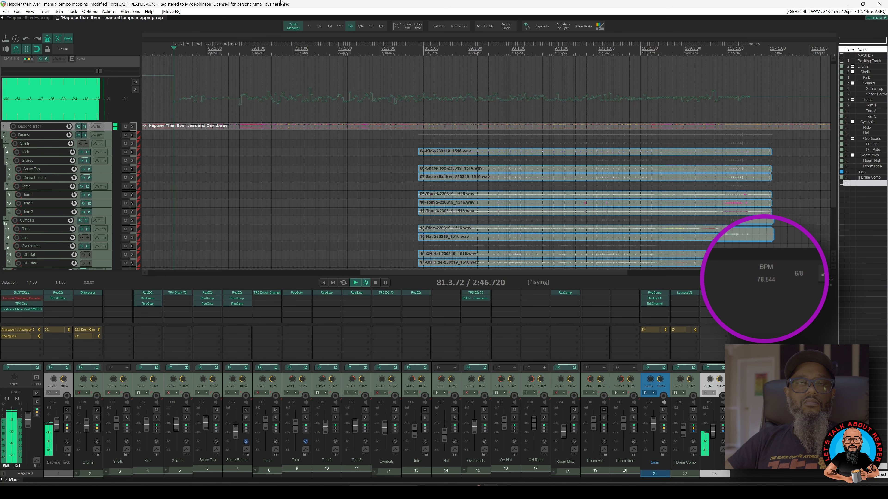
pyautogui.scroll(2, 413, 107)
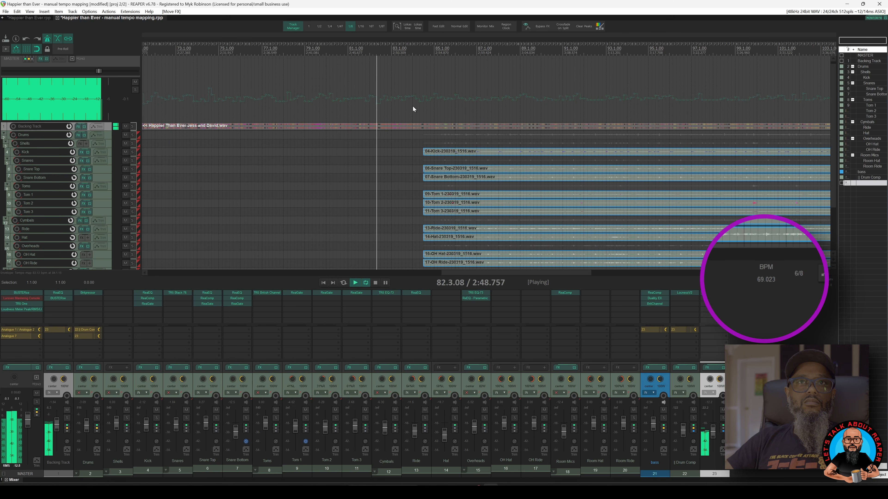
pyautogui.scroll(4, 413, 106)
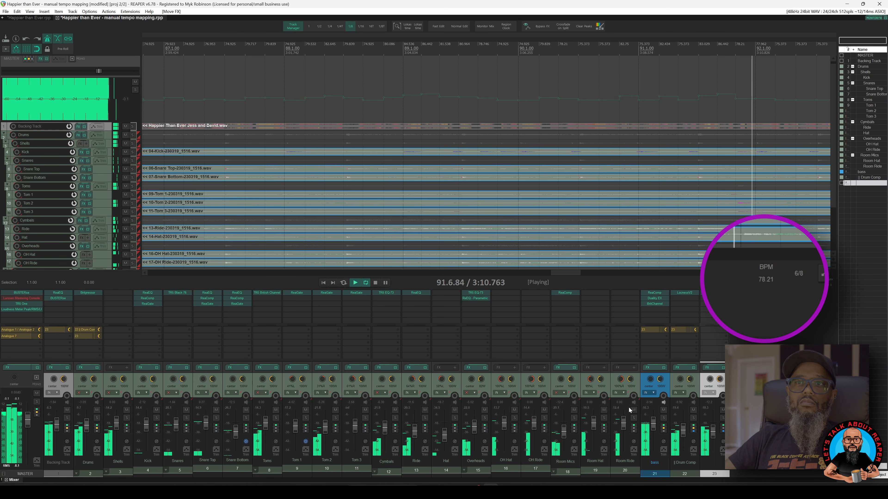
# Lower the bass track's volume slightly during playback, mute the Drums track, and stop playback
pyautogui.moveTo(653, 428); pyautogui.dragTo(655, 431)
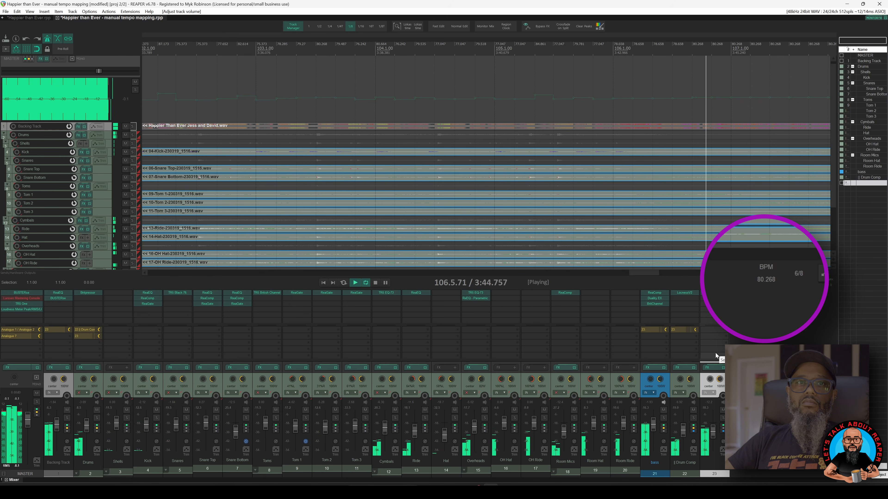
pyautogui.click(97, 410)
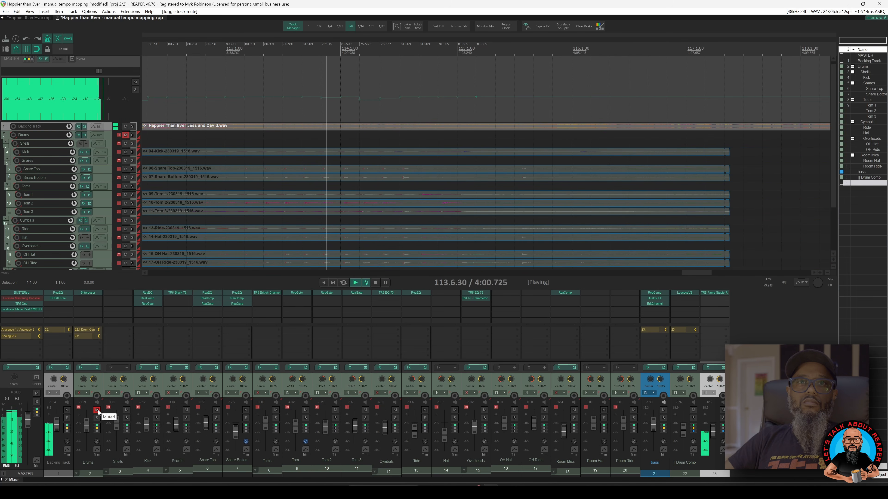
pyautogui.press('space')
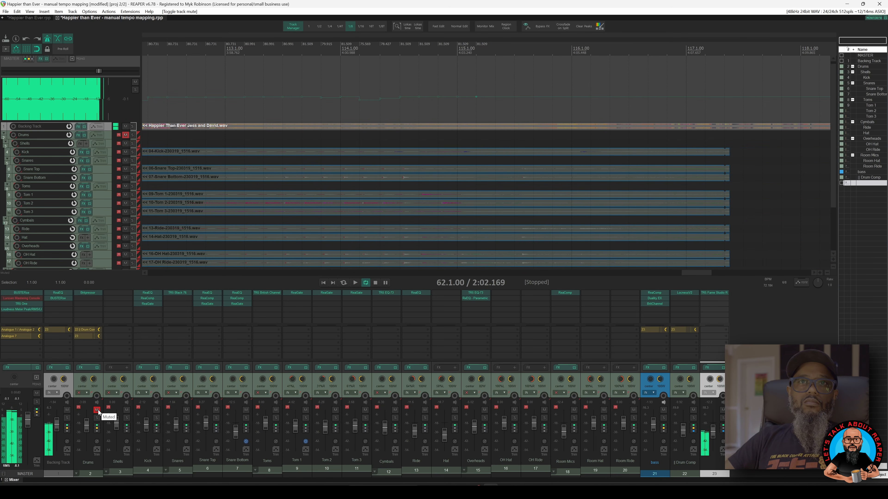